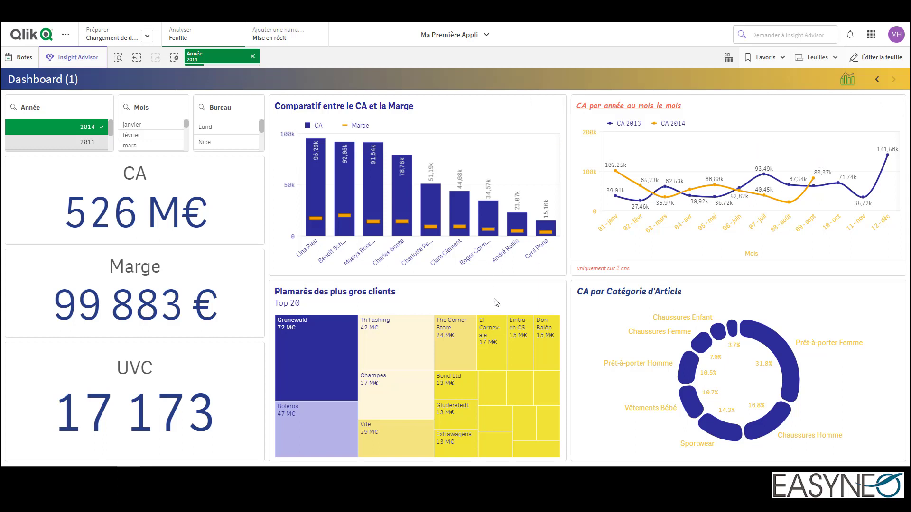
Edit the sheet with advanced options off and colour the CA par Catégorie d'Article chart automatically by dimension.
{"action": "left_click", "coordinate": [869, 60]}
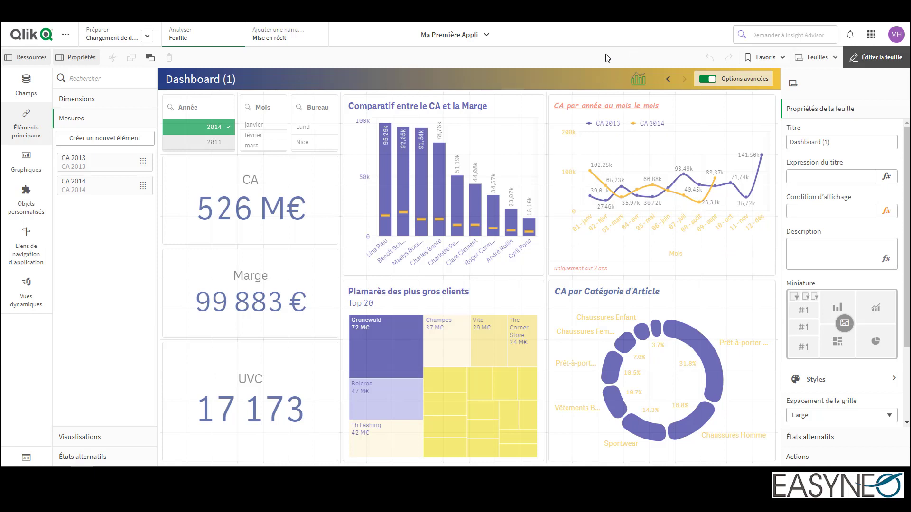
{"action": "left_click", "coordinate": [707, 80]}
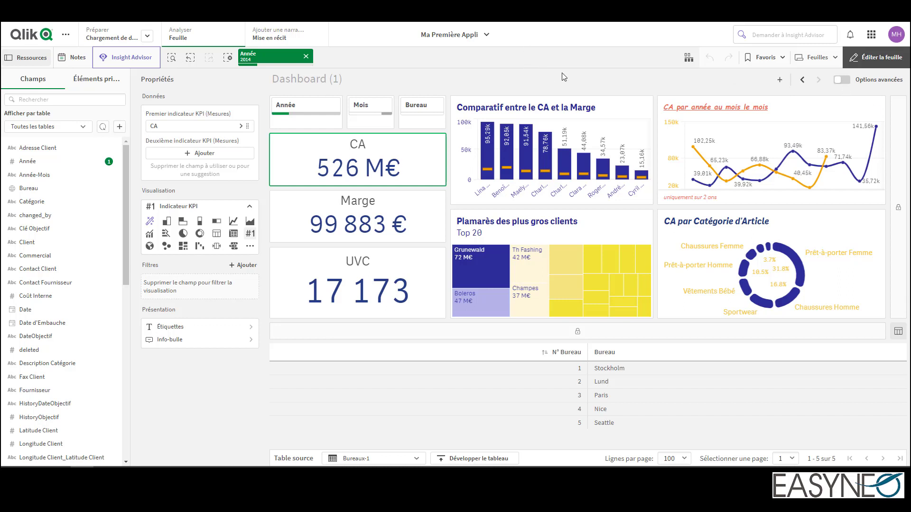
{"action": "left_click", "coordinate": [663, 309]}
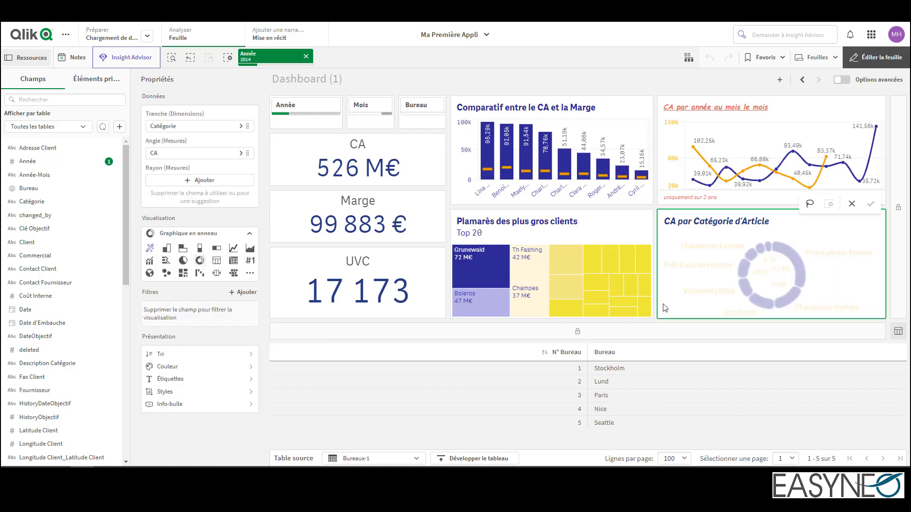
{"action": "left_click", "coordinate": [218, 368]}
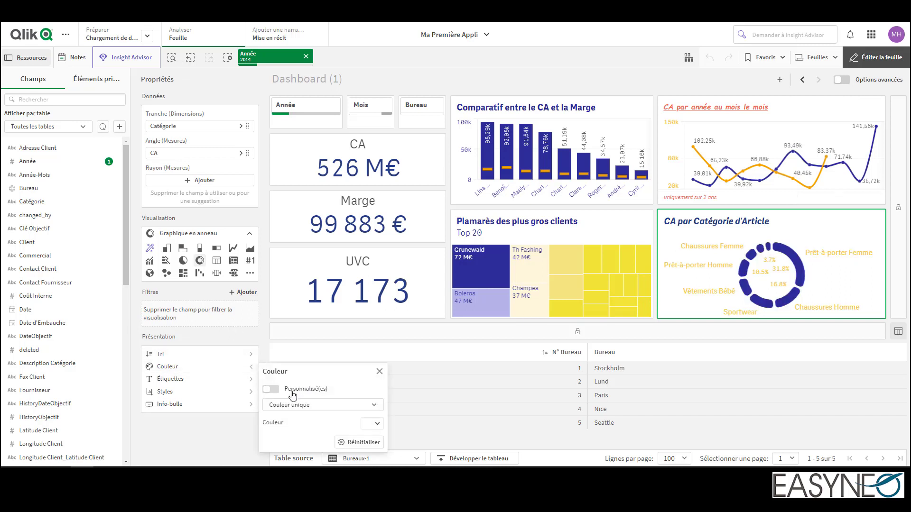
{"action": "left_click", "coordinate": [313, 407]}
{"action": "left_click", "coordinate": [304, 432]}
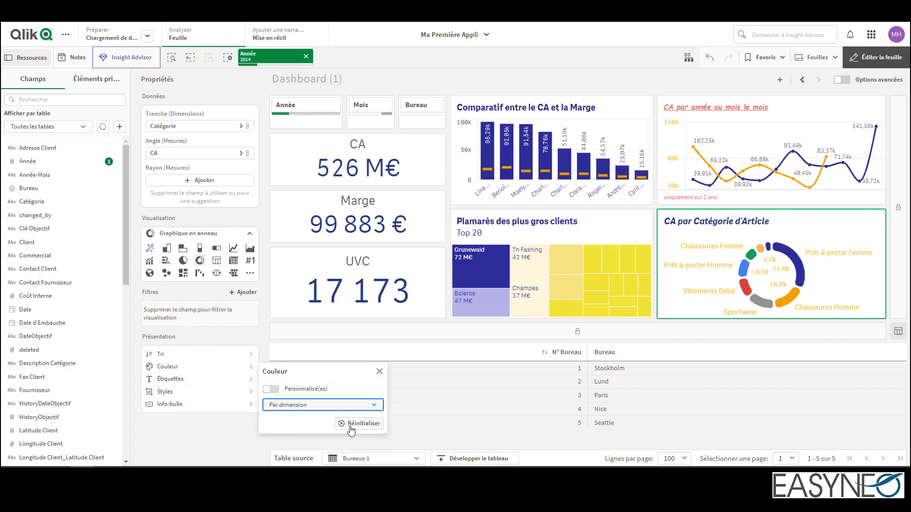
{"action": "left_click", "coordinate": [272, 389]}
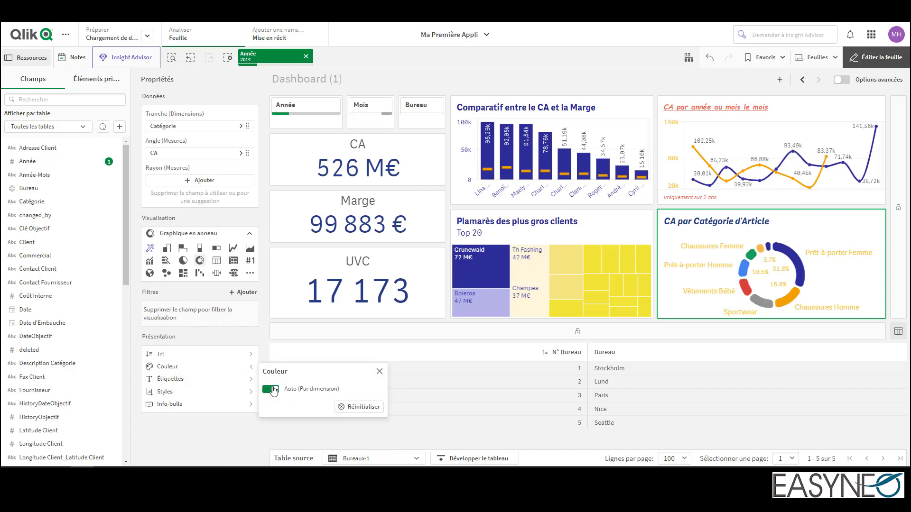
Set the title colour of the CA par Catégorie d'Article chart to the palette blue #3e9cbe.
{"action": "left_click", "coordinate": [202, 383]}
{"action": "left_click", "coordinate": [201, 387]}
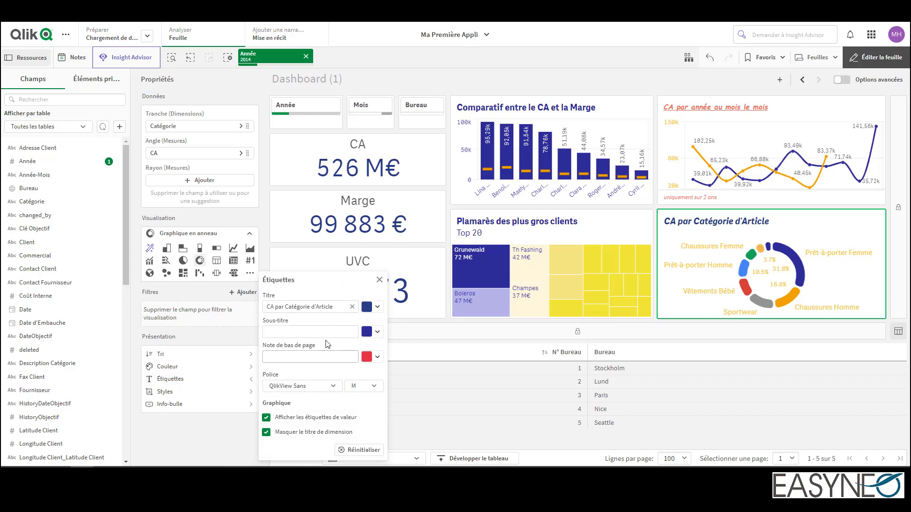
{"action": "left_click", "coordinate": [341, 306]}
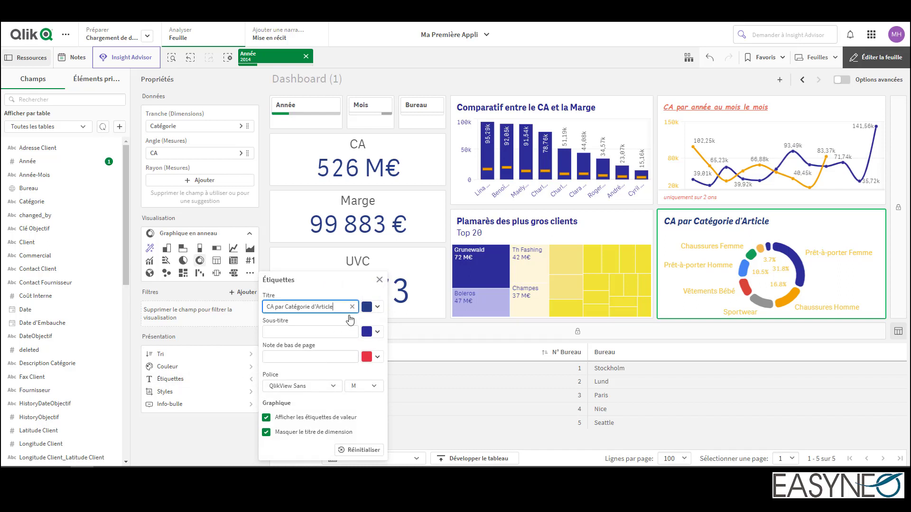
{"action": "left_click", "coordinate": [381, 333]}
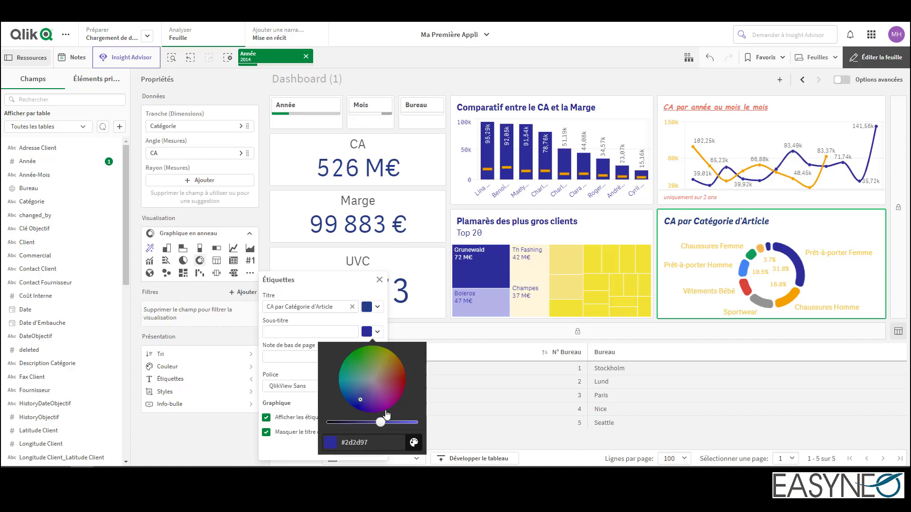
{"action": "left_click", "coordinate": [378, 309]}
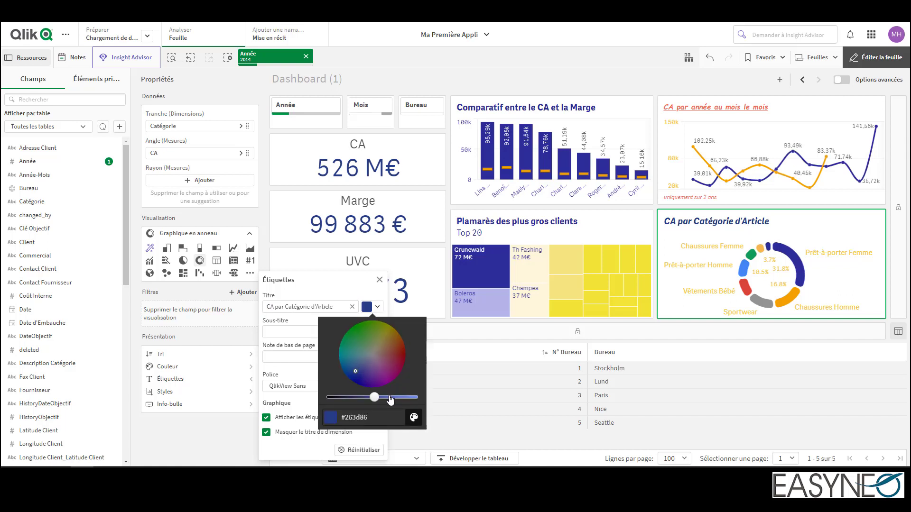
{"action": "left_click", "coordinate": [413, 418]}
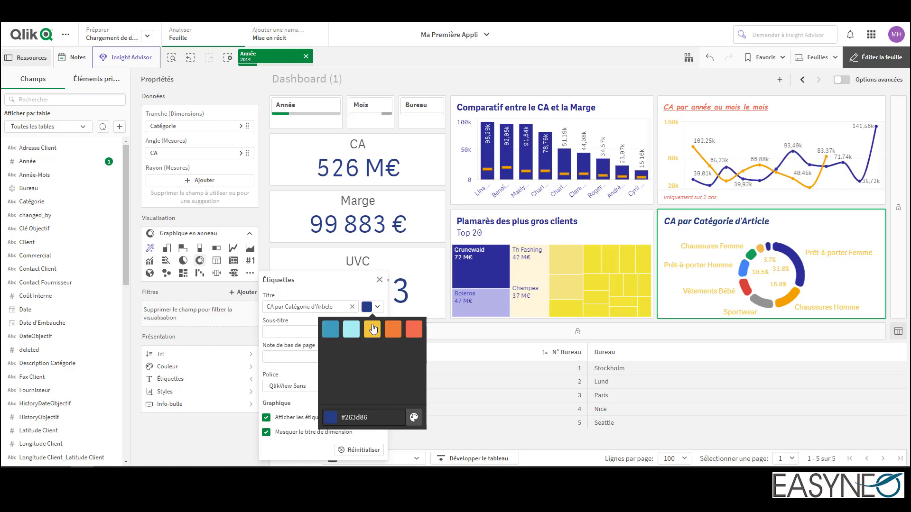
{"action": "left_click", "coordinate": [358, 334]}
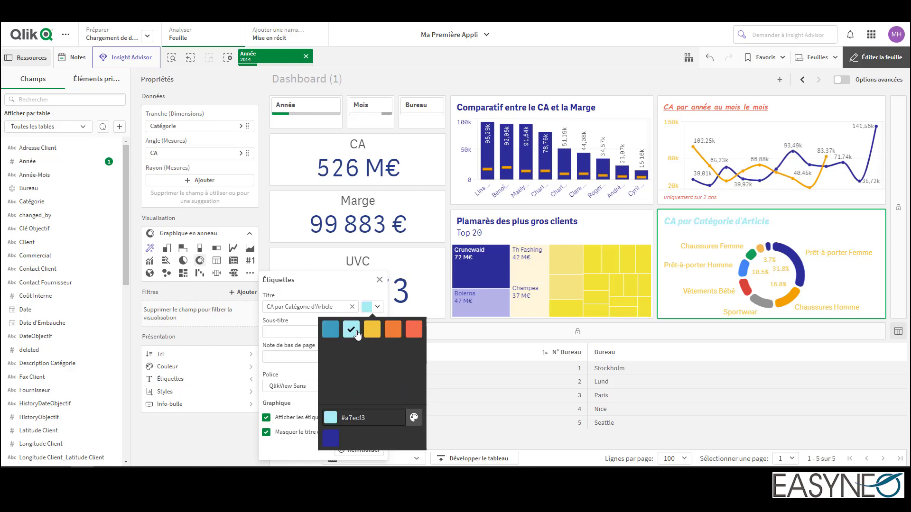
{"action": "left_click", "coordinate": [329, 335]}
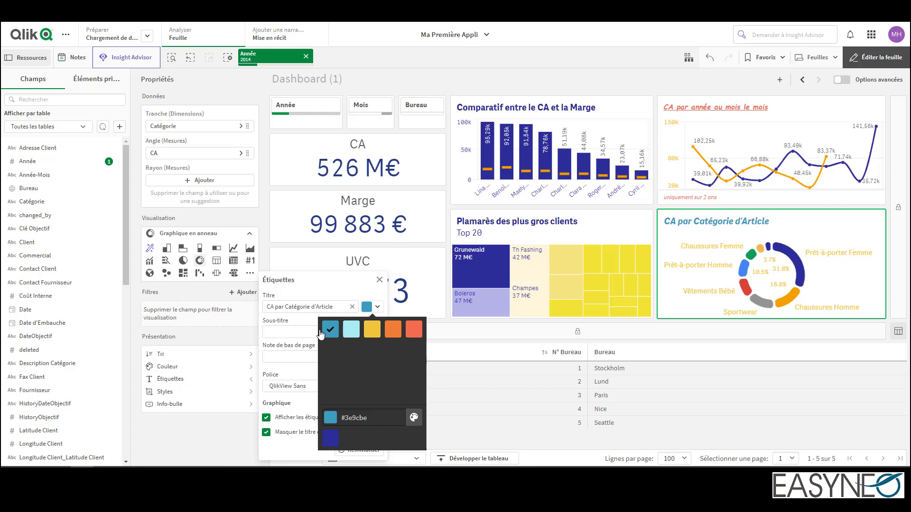
{"action": "left_click", "coordinate": [312, 320]}
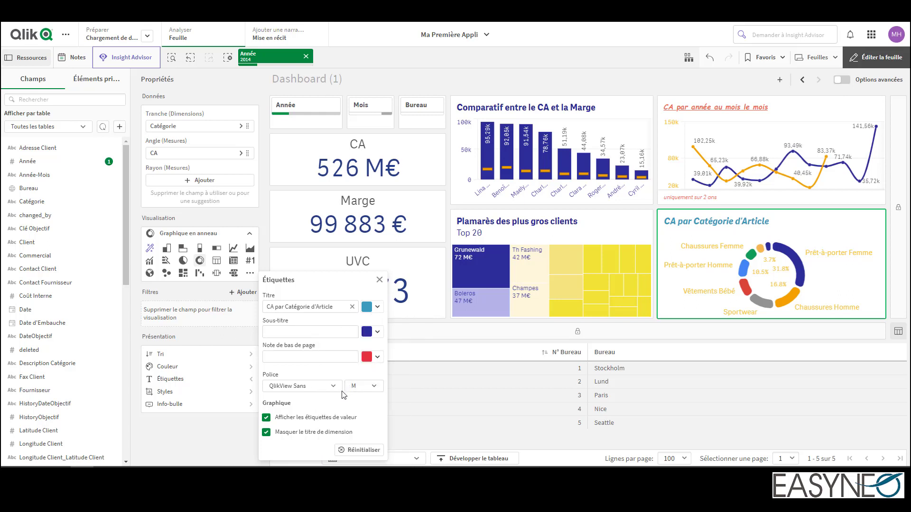
{"action": "left_click", "coordinate": [336, 419]}
{"action": "left_click", "coordinate": [335, 419]}
Convert the Plamarès des plus gros clients treemap into a horizontal grouped bar chart.
{"action": "left_click", "coordinate": [562, 239]}
{"action": "left_click", "coordinate": [561, 240]}
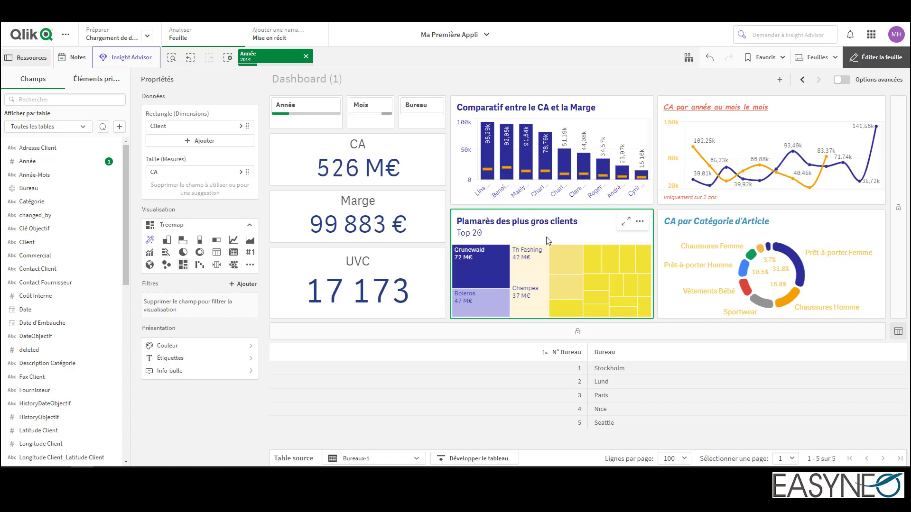
{"action": "left_click", "coordinate": [182, 240]}
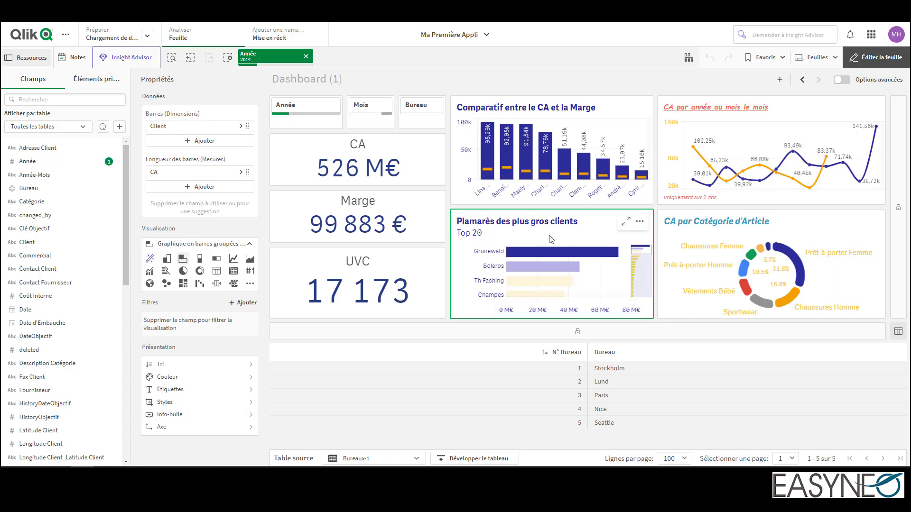
Switch the client bar chart's tooltip to Personnalisée and add the measure Sum(Quantité) to it.
{"action": "mouse_move", "coordinate": [505, 266]}
{"action": "mouse_move", "coordinate": [491, 281]}
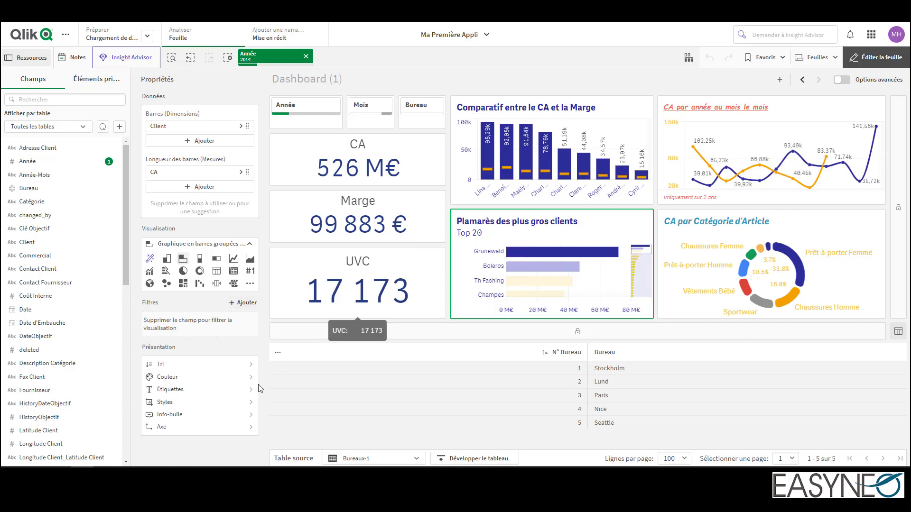
{"action": "left_click", "coordinate": [221, 415]}
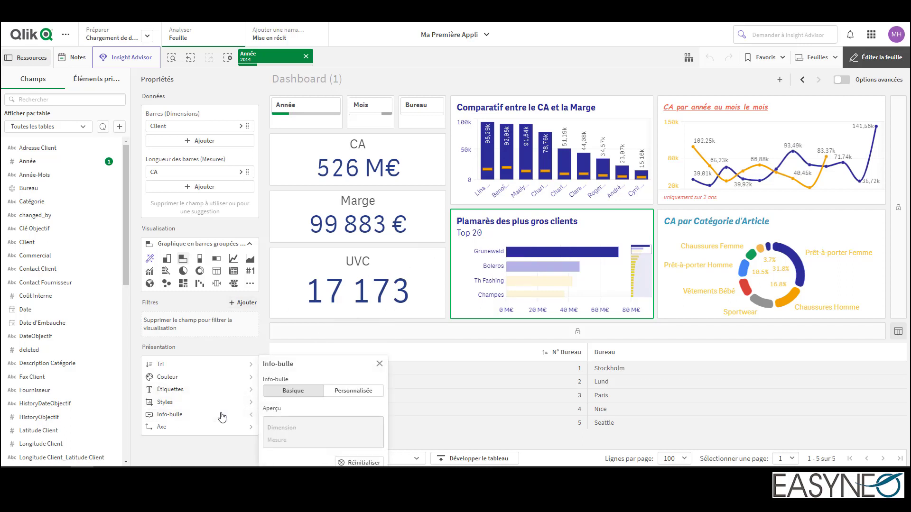
{"action": "left_click", "coordinate": [350, 392]}
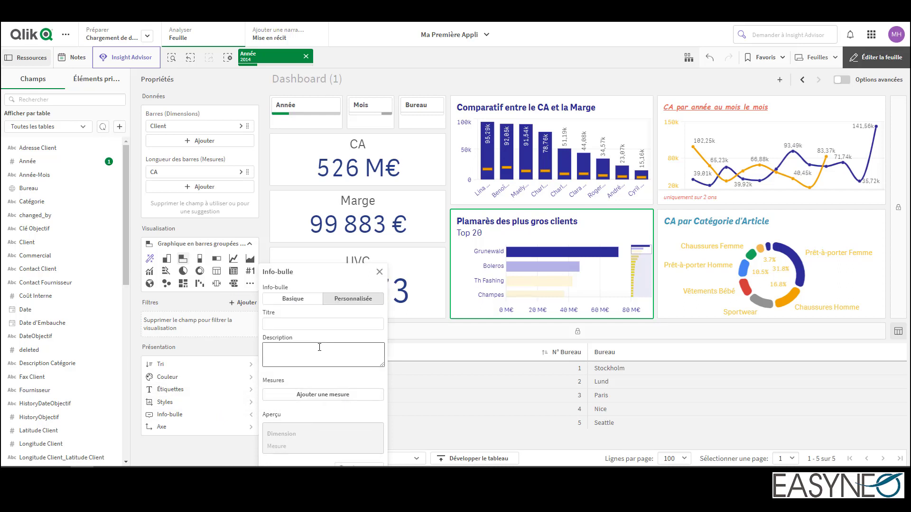
{"action": "left_click", "coordinate": [318, 395]}
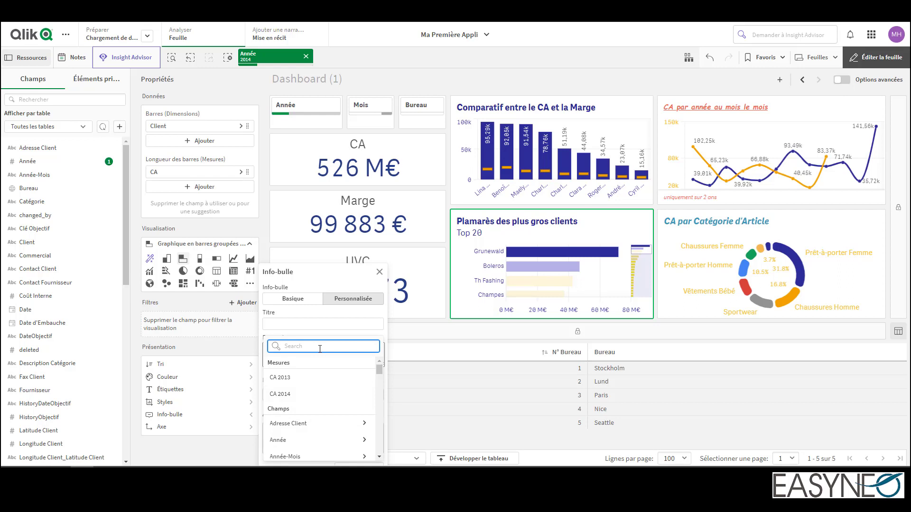
{"action": "type", "text": "qu"}
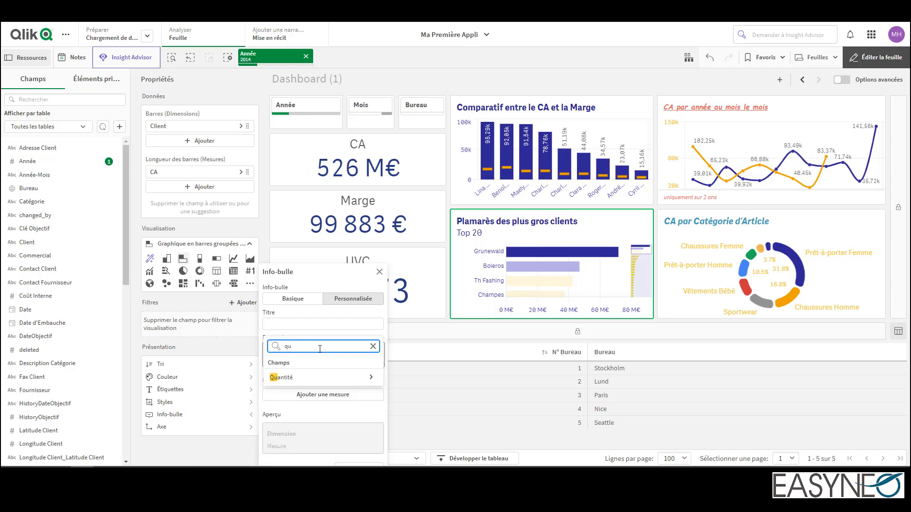
{"action": "left_click", "coordinate": [324, 377]}
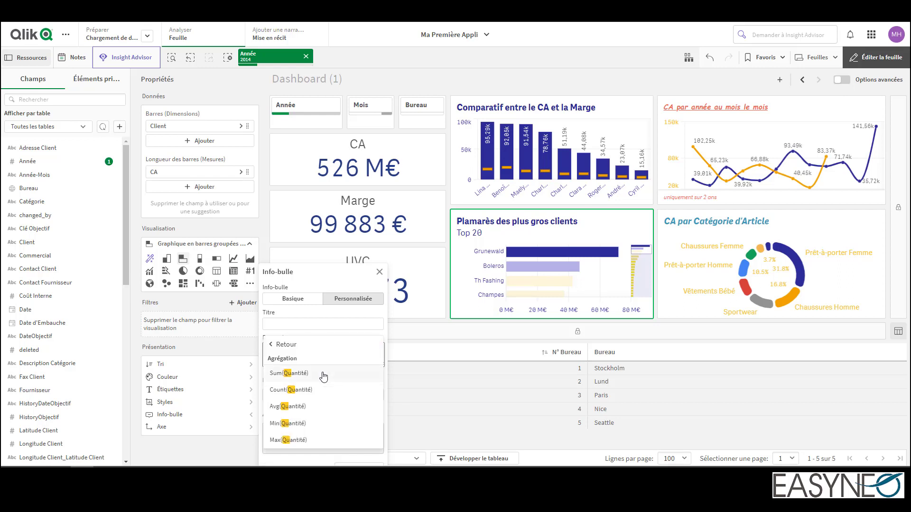
{"action": "left_click", "coordinate": [324, 374]}
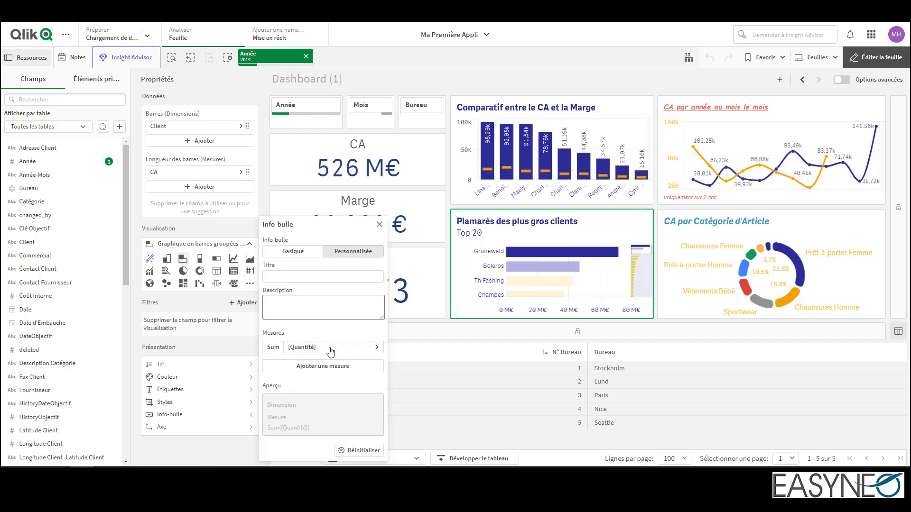
Label the tooltip's Quantité measure as UVC.
{"action": "left_click", "coordinate": [351, 347]}
{"action": "left_click", "coordinate": [428, 403]}
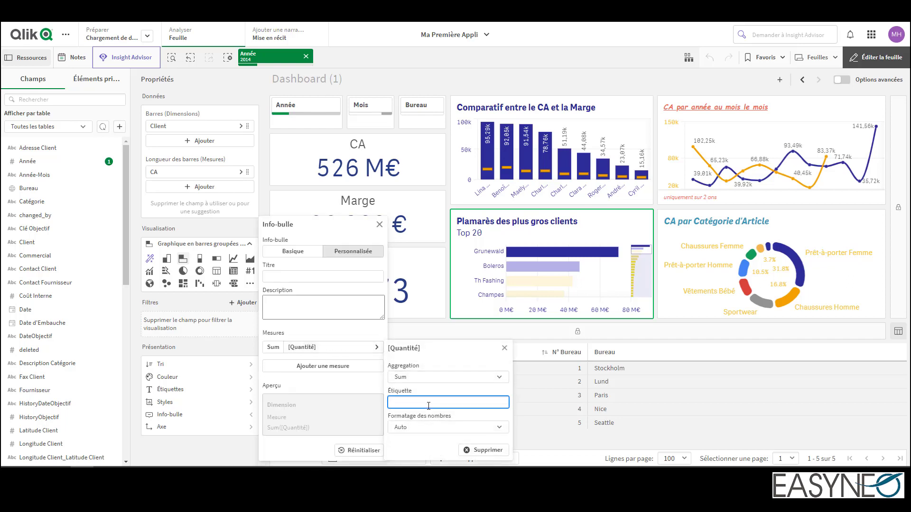
{"action": "type", "text": "UVC"}
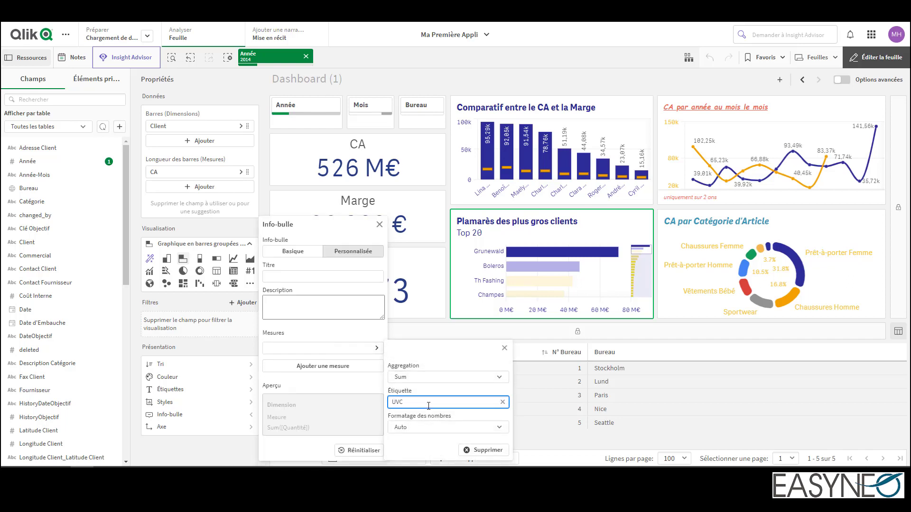
Leave sheet editing and inspect the tooltip of the Grunewald bar in the client chart.
{"action": "left_click", "coordinate": [865, 58]}
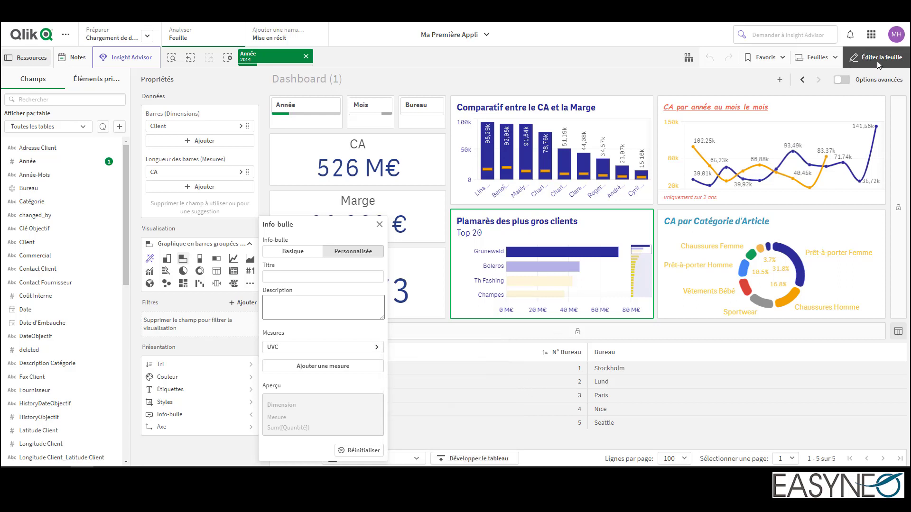
{"action": "left_click", "coordinate": [877, 62]}
{"action": "left_click", "coordinate": [877, 62]}
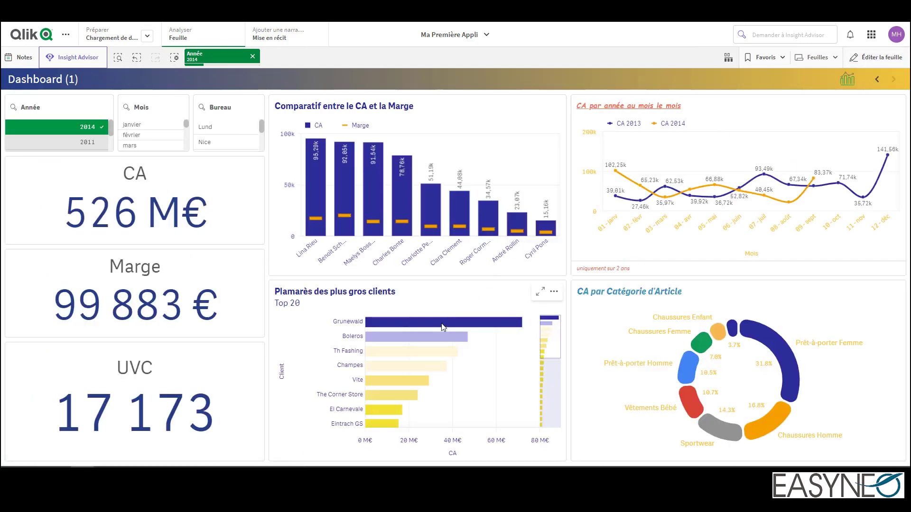
{"action": "mouse_move", "coordinate": [442, 326]}
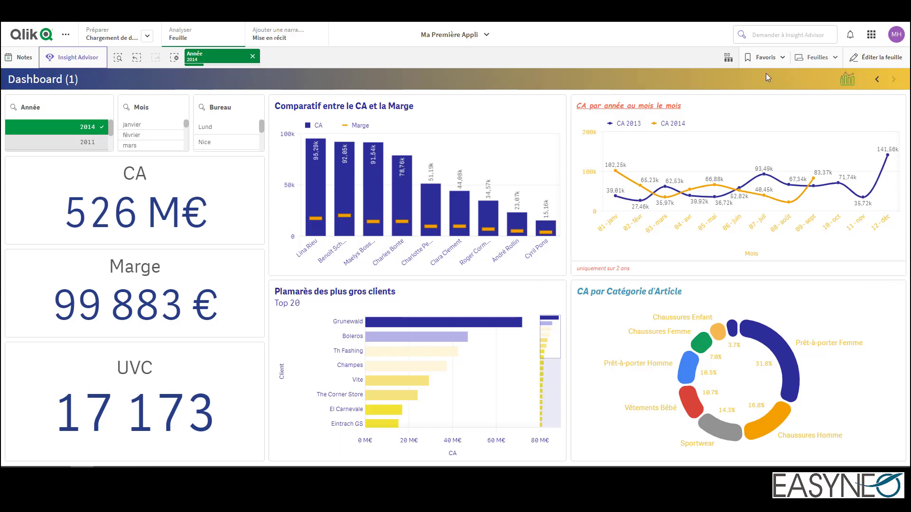
Return to sheet editing, create a new sheet and set its first visualization to Indicateur KPI.
{"action": "left_click", "coordinate": [890, 58]}
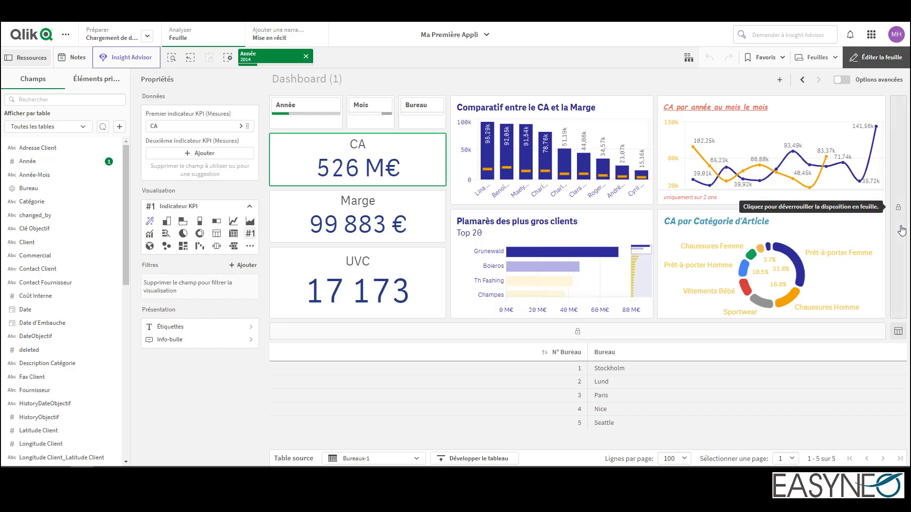
{"action": "left_click", "coordinate": [780, 81]}
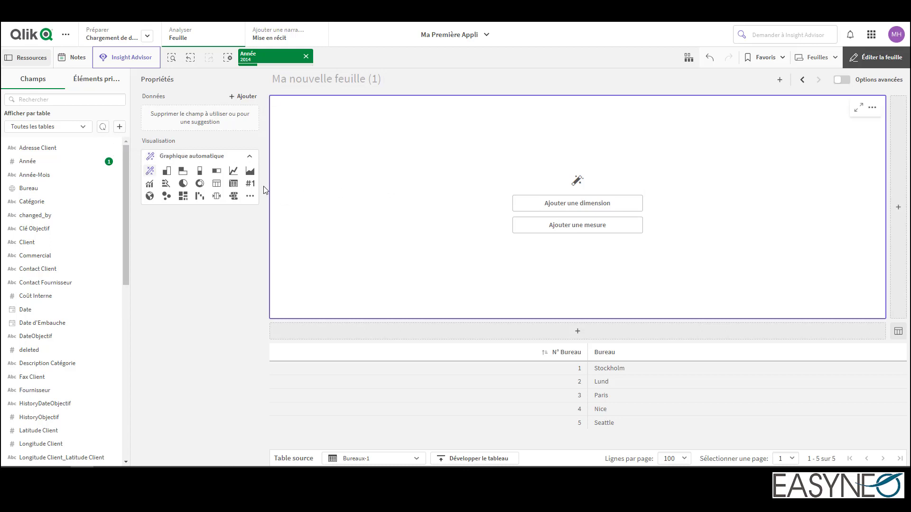
{"action": "left_click", "coordinate": [250, 185]}
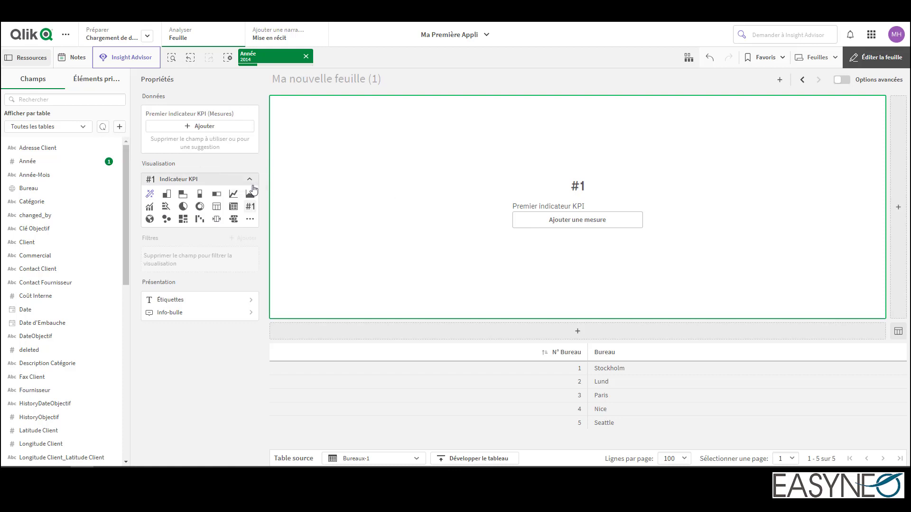
{"action": "left_click", "coordinate": [618, 223]}
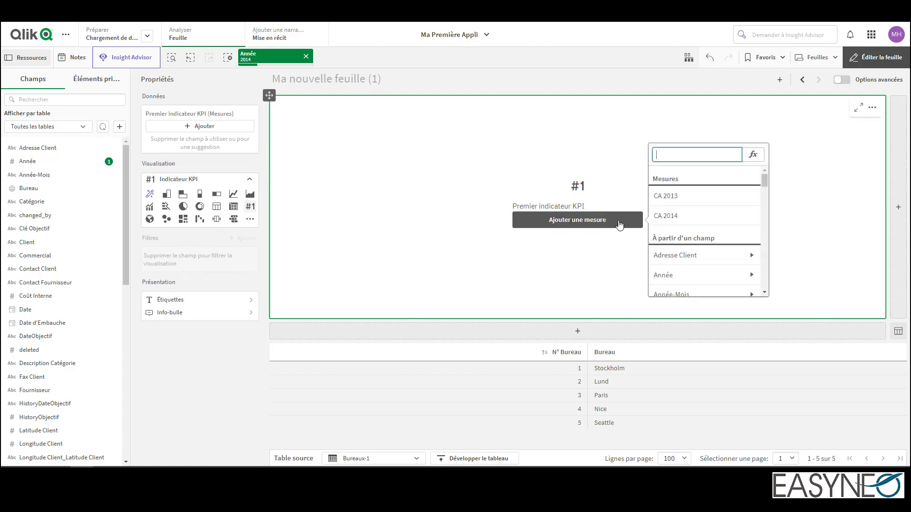
{"action": "type", "text": "ca"}
{"action": "key", "text": "BackSpace"}
{"action": "key", "text": "BackSpace"}
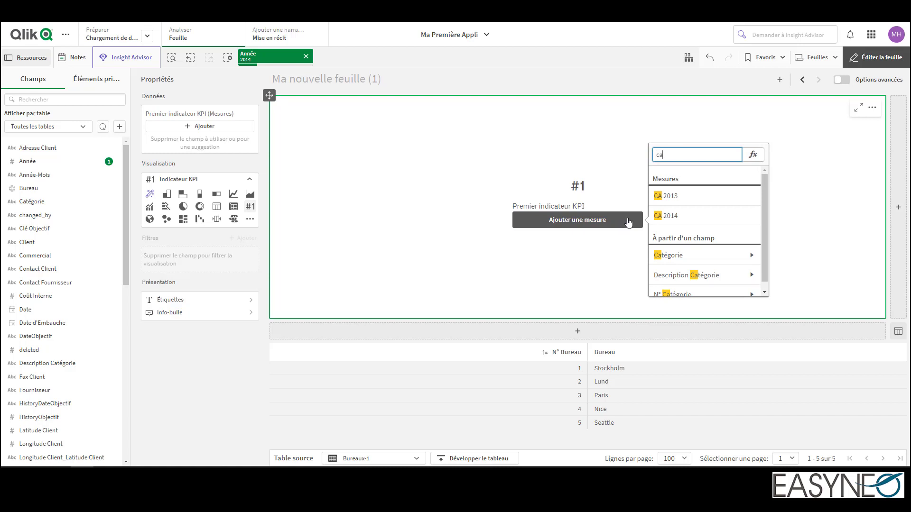
{"action": "type", "text": "monta"}
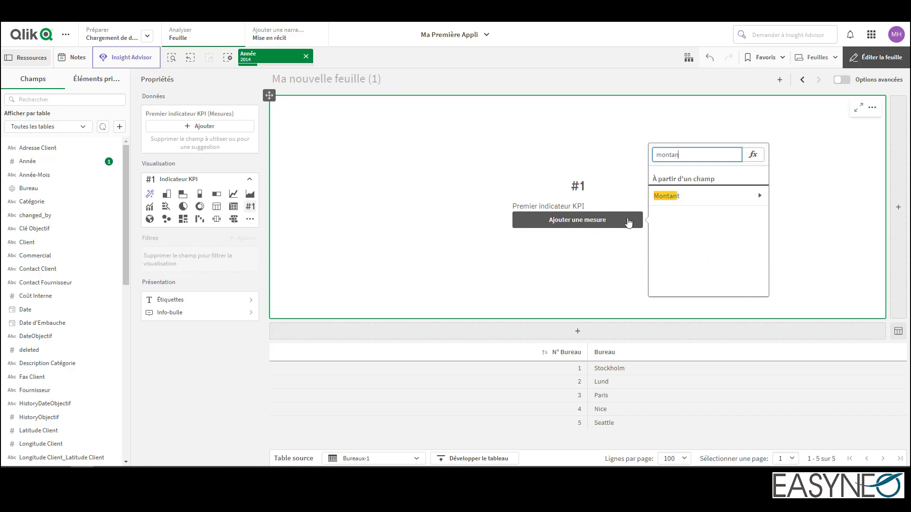
{"action": "type", "text": "n"}
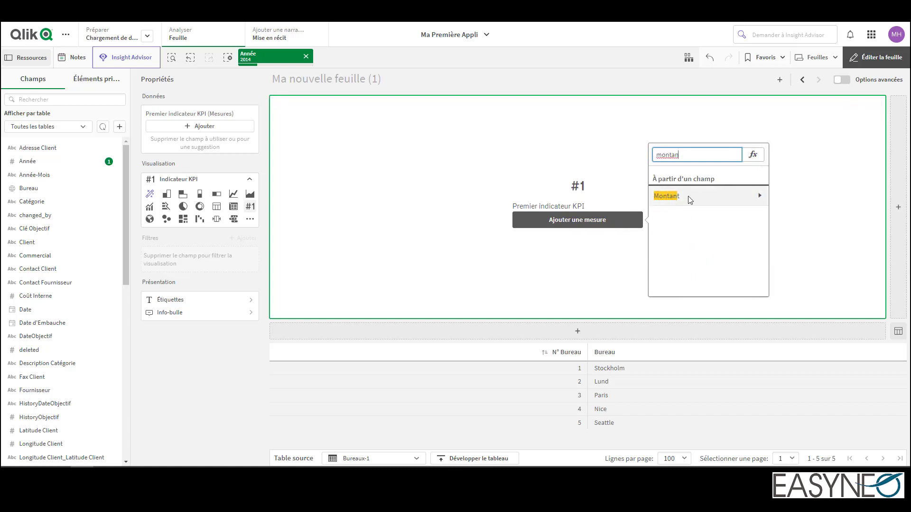
{"action": "key", "text": "BackSpace"}
{"action": "key", "text": "BackSpace"}
{"action": "key", "text": "BackSpace"}
{"action": "key", "text": "BackSpace"}
{"action": "key", "text": "BackSpace"}
{"action": "key", "text": "BackSpace"}
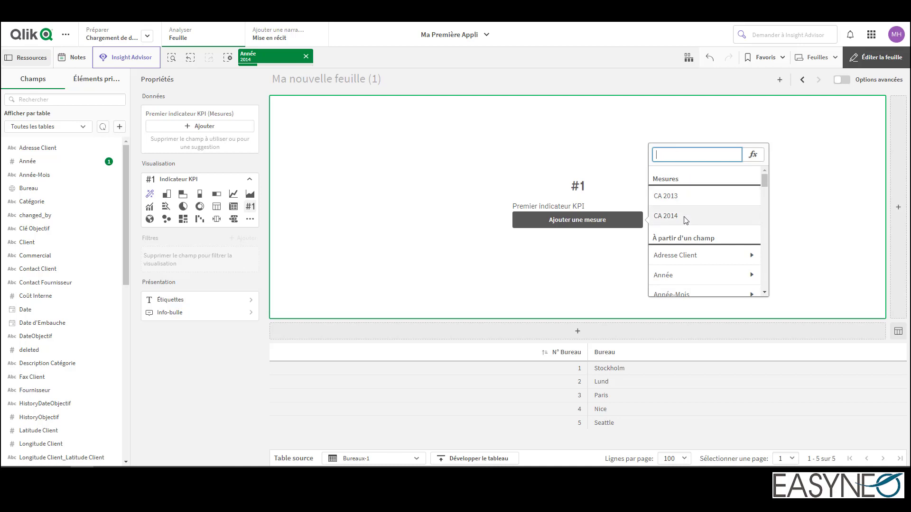
{"action": "left_click", "coordinate": [229, 359]}
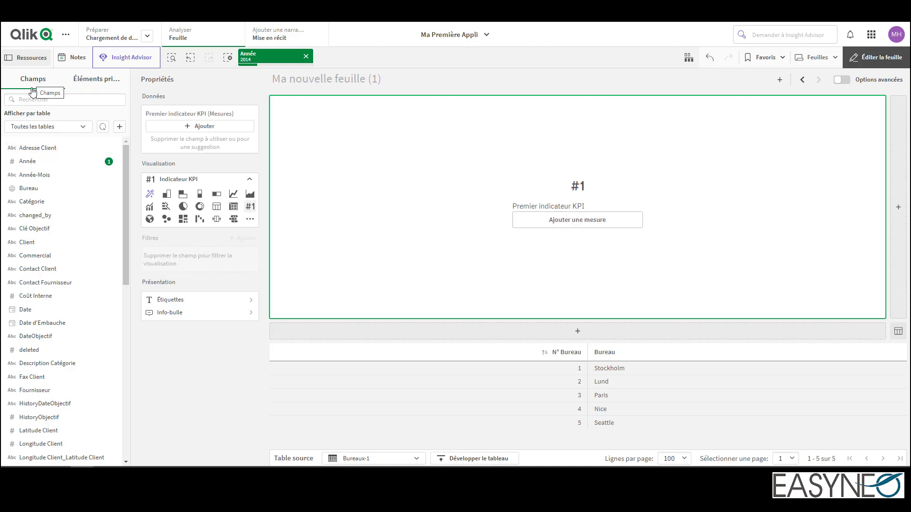
Assign the master measure CA 2014 to the empty KPI on the new sheet.
{"action": "left_click", "coordinate": [89, 80]}
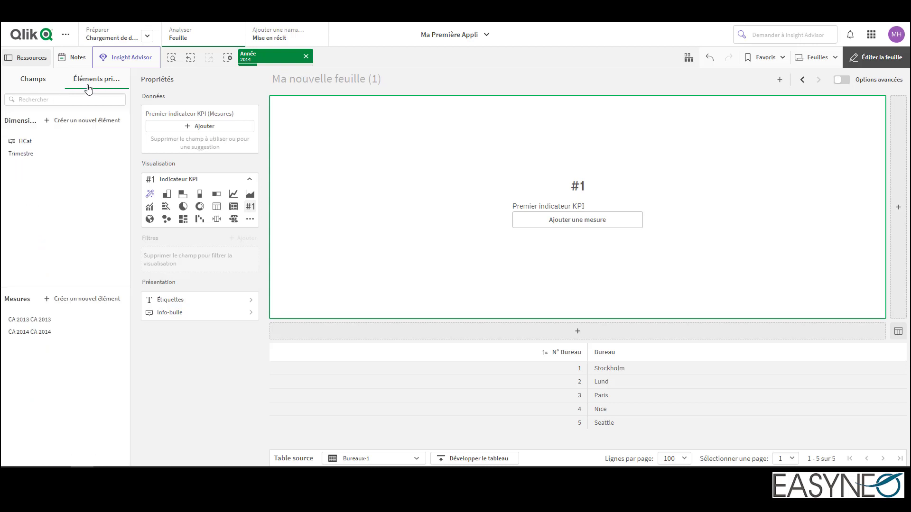
{"action": "left_click_drag", "start_coordinate": [47, 331], "coordinate": [556, 212]}
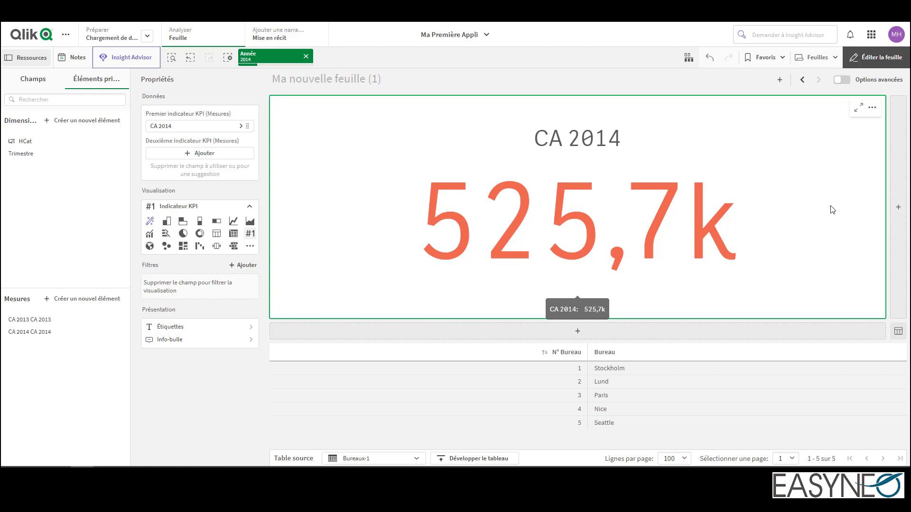
Switch the CA 2014 measure's master measure formatting off and back on in the KPI.
{"action": "left_click", "coordinate": [232, 126]}
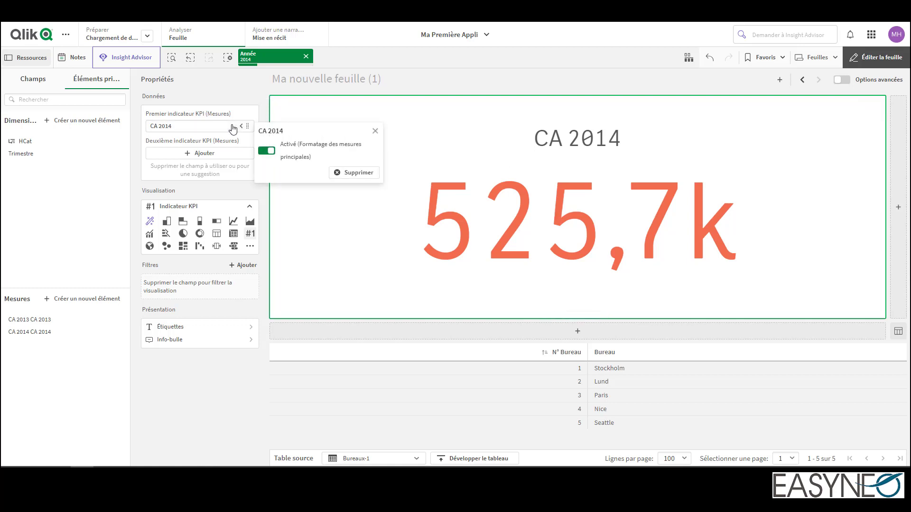
{"action": "left_click", "coordinate": [272, 153]}
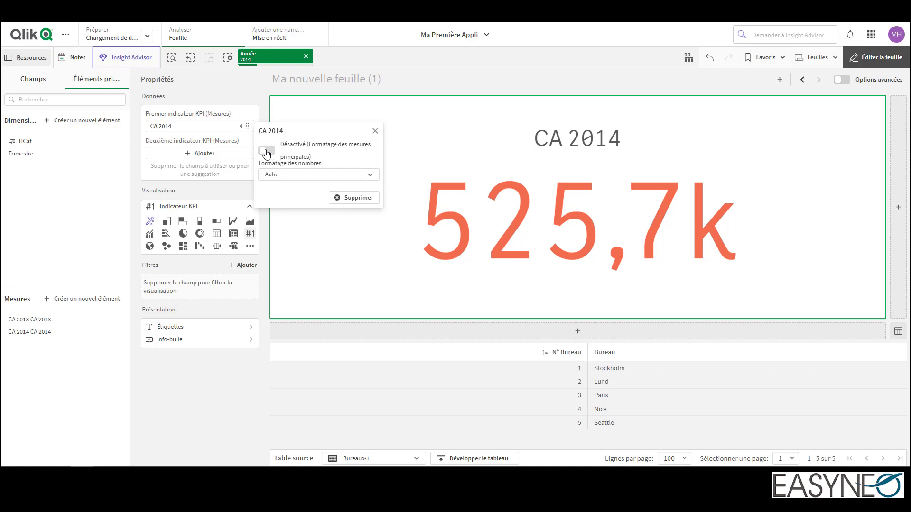
{"action": "left_click", "coordinate": [267, 152]}
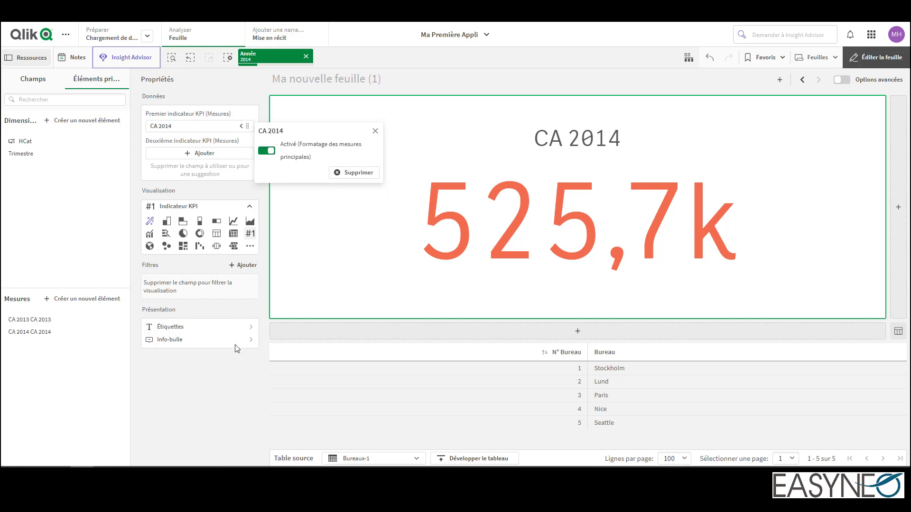
{"action": "left_click", "coordinate": [233, 379]}
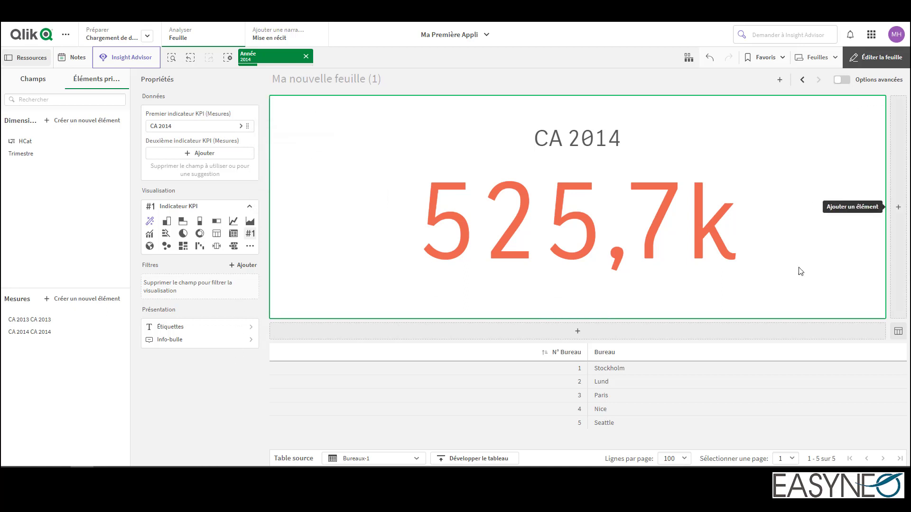
Add a new element below the CA 2014 KPI with the measure Sum(Montant).
{"action": "left_click", "coordinate": [646, 337]}
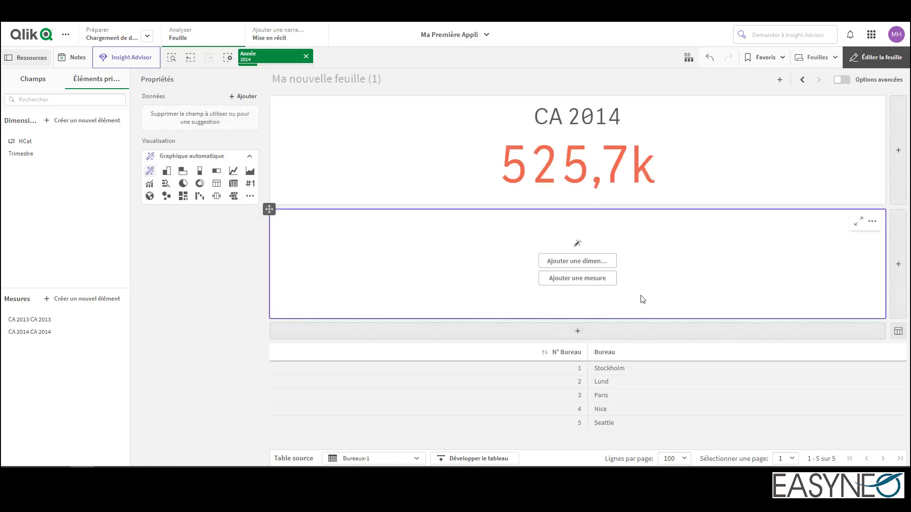
{"action": "left_click", "coordinate": [602, 284]}
{"action": "type", "text": "moi"}
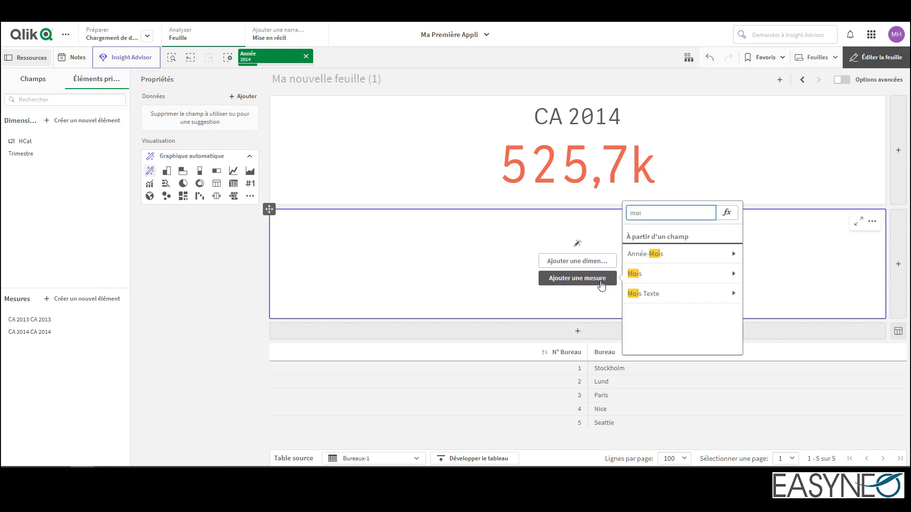
{"action": "key", "text": "BackSpace"}
{"action": "type", "text": "n"}
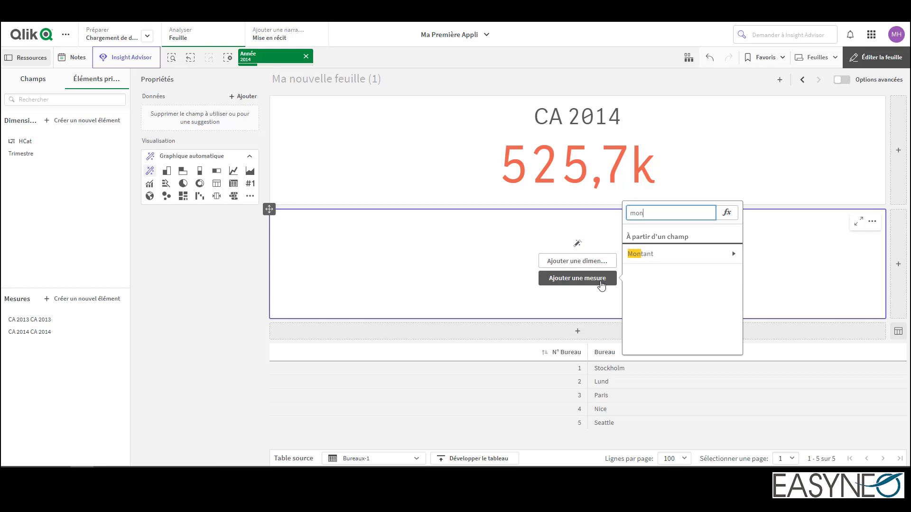
{"action": "type", "text": "tant"}
{"action": "left_click", "coordinate": [673, 259]}
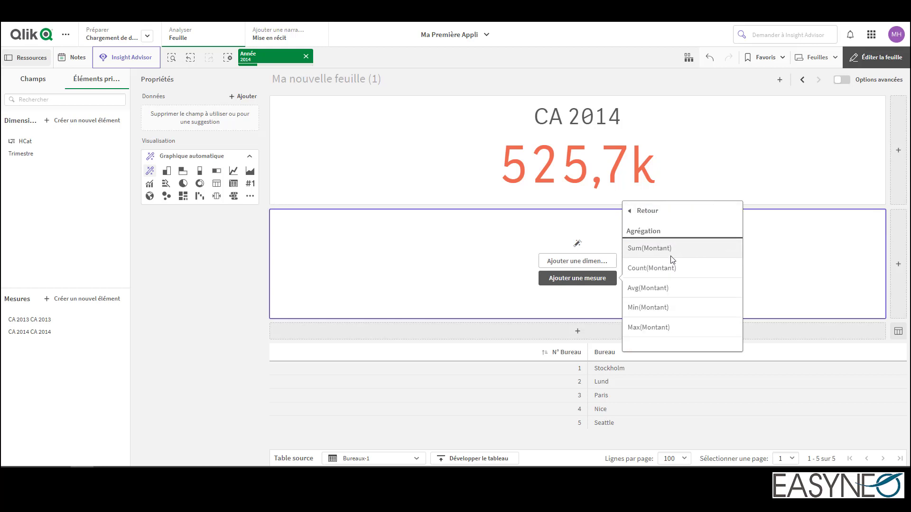
{"action": "left_click", "coordinate": [672, 255]}
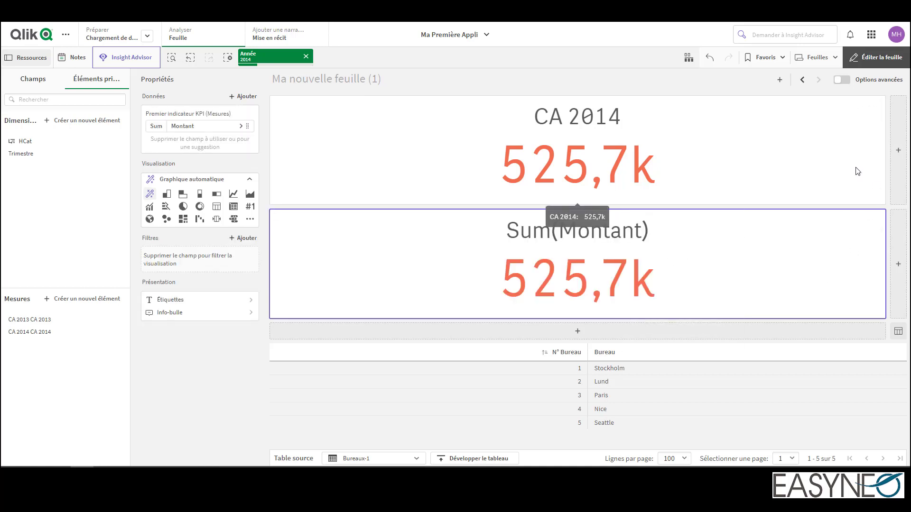
Clear the Année selection and compare the CA 2014 and Sum(Montant) KPIs.
{"action": "left_click", "coordinate": [306, 57]}
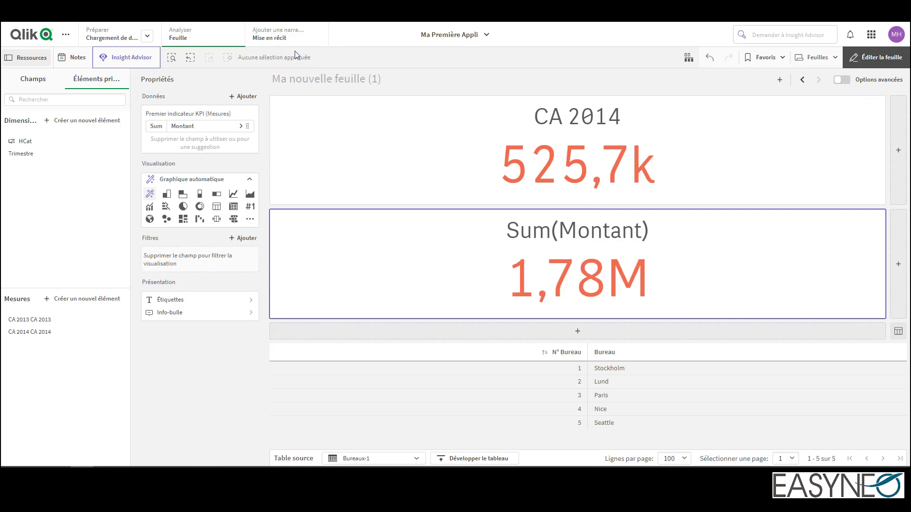
{"action": "mouse_move", "coordinate": [631, 284]}
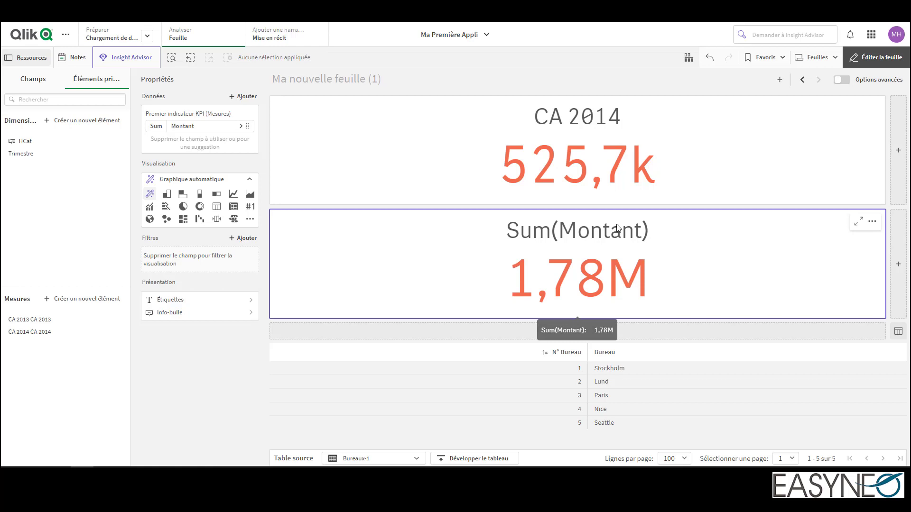
{"action": "left_click", "coordinate": [595, 149]}
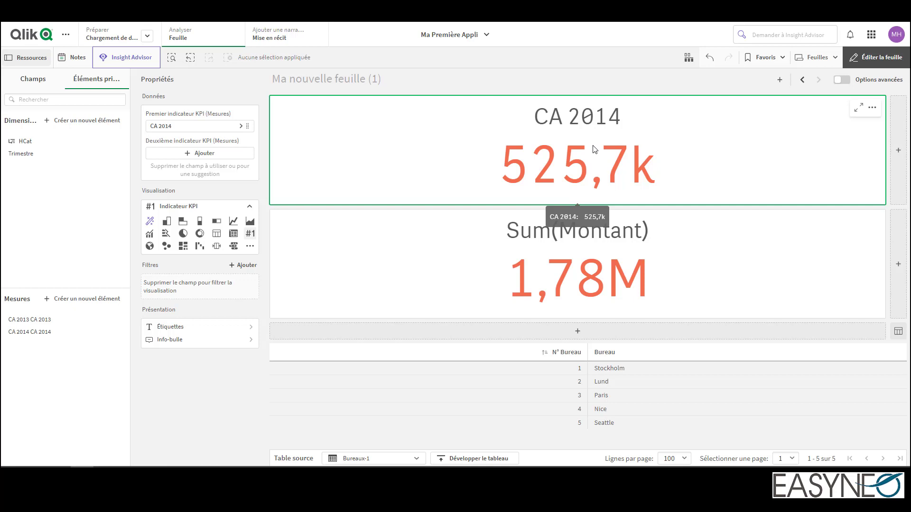
Label the lower KPI's Montant measure as CA.
{"action": "left_click", "coordinate": [741, 288]}
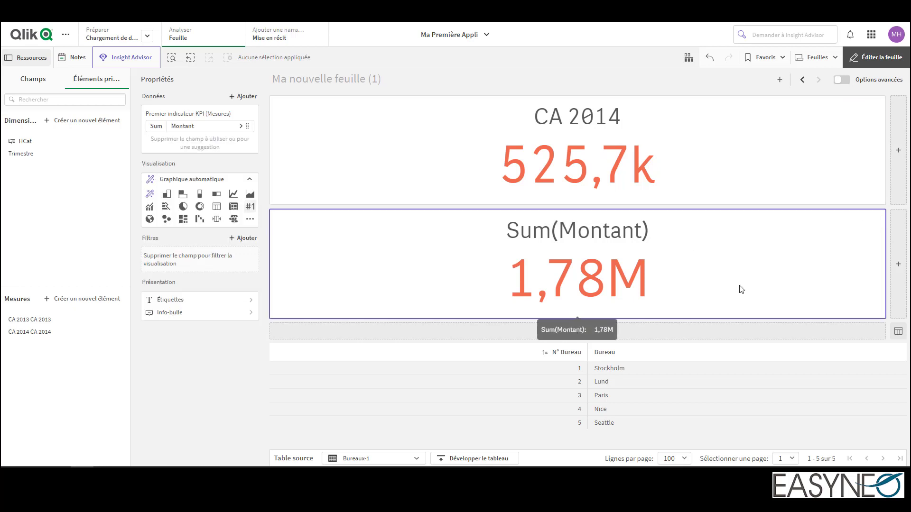
{"action": "left_click", "coordinate": [184, 127]}
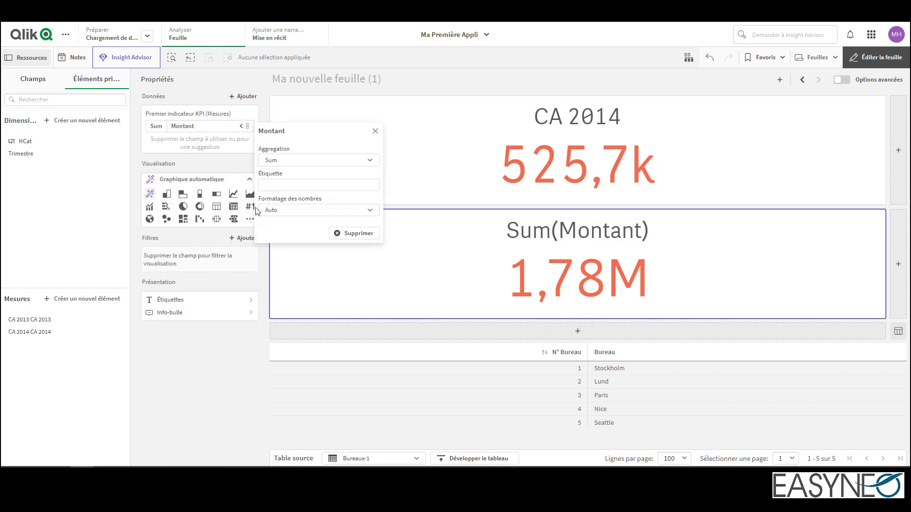
{"action": "left_click", "coordinate": [279, 186]}
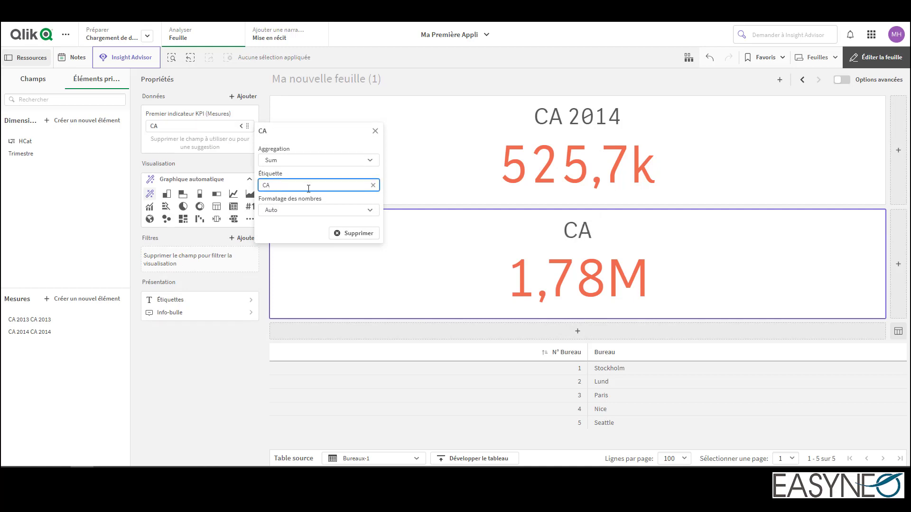
{"action": "left_click", "coordinate": [186, 160]}
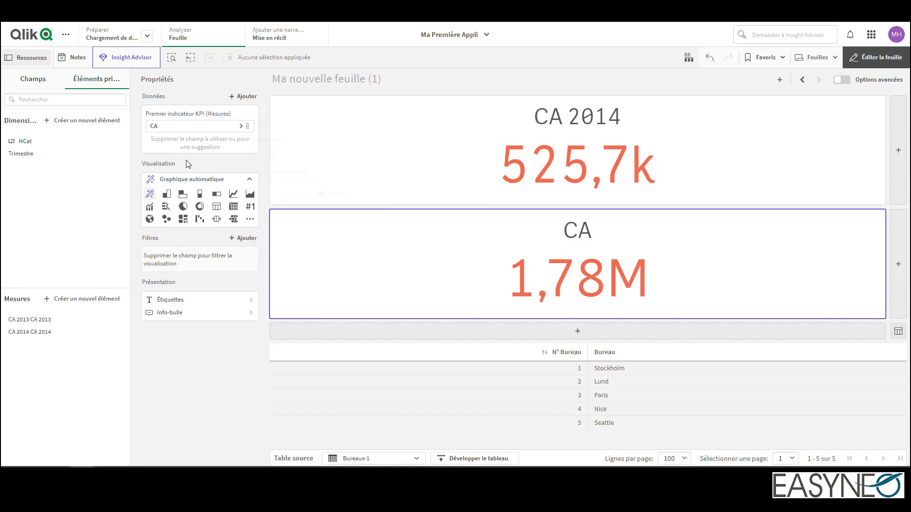
Add an Année filter to the CA KPI and restrict it to 2014.
{"action": "left_click", "coordinate": [238, 240]}
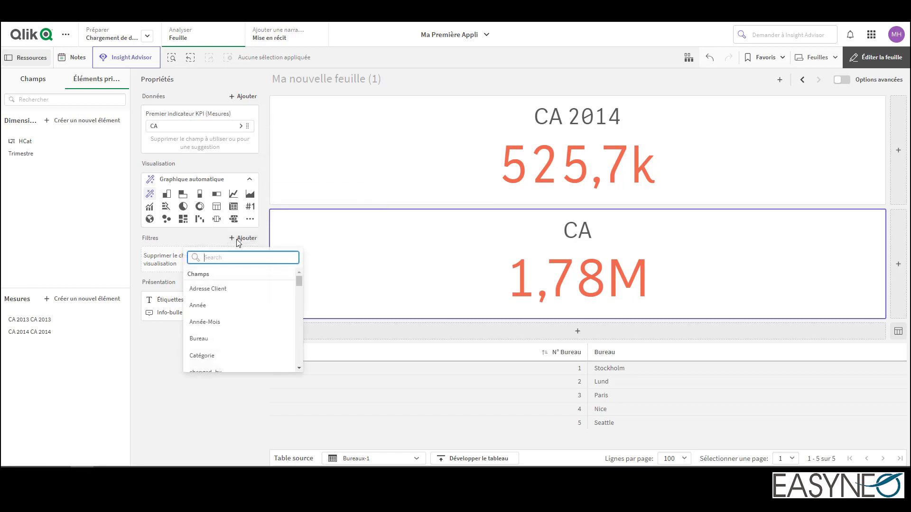
{"action": "left_click", "coordinate": [225, 306]}
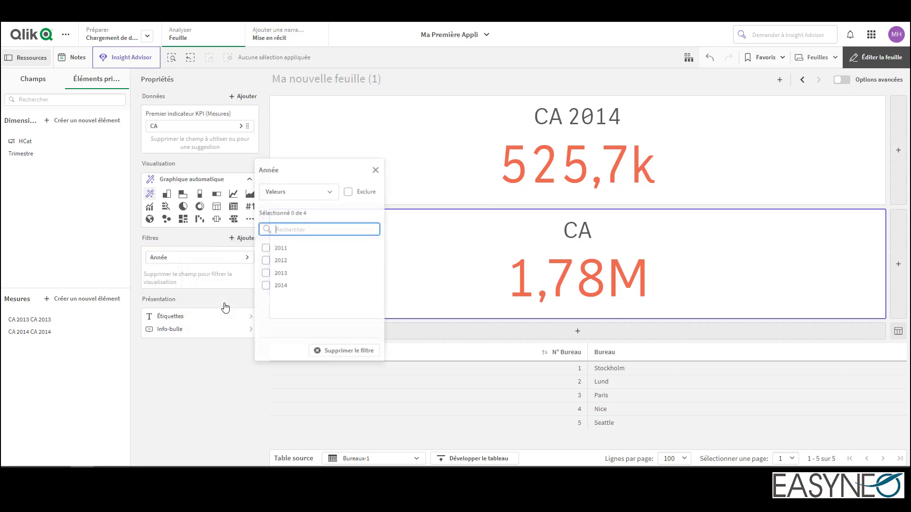
{"action": "left_click", "coordinate": [266, 286]}
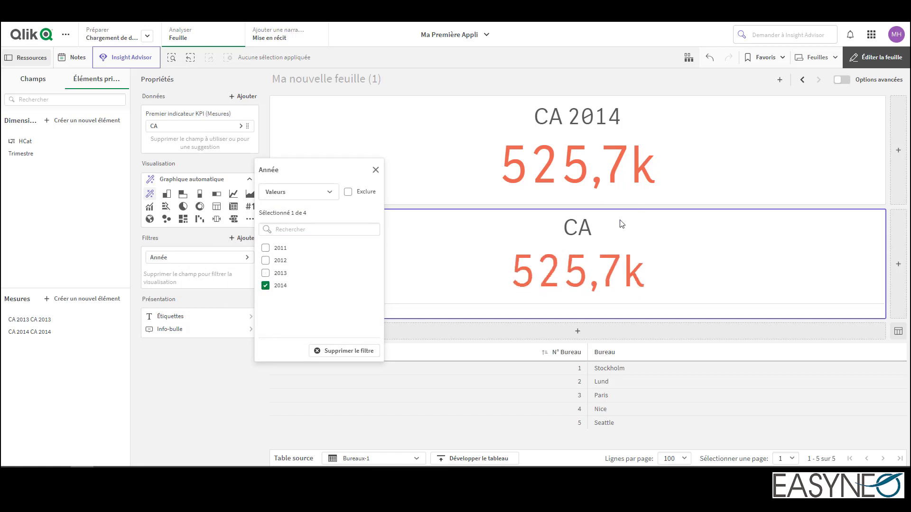
{"action": "left_click", "coordinate": [681, 252]}
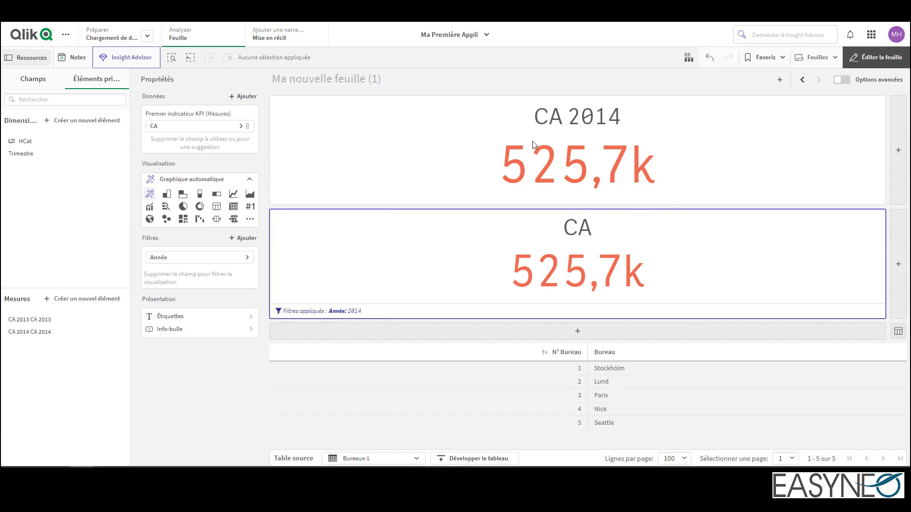
Leave sheet editing to view both KPIs and the applied filter, and return to editing.
{"action": "mouse_move", "coordinate": [629, 164]}
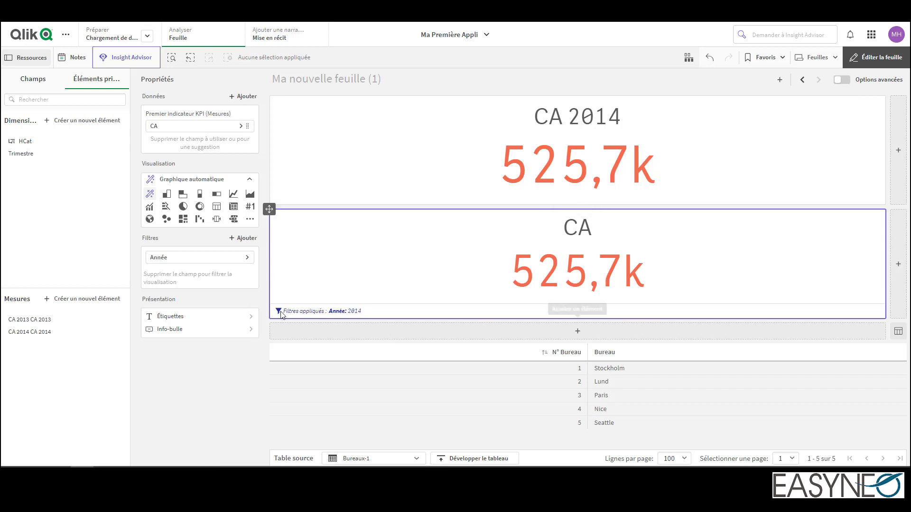
{"action": "left_click", "coordinate": [859, 61]}
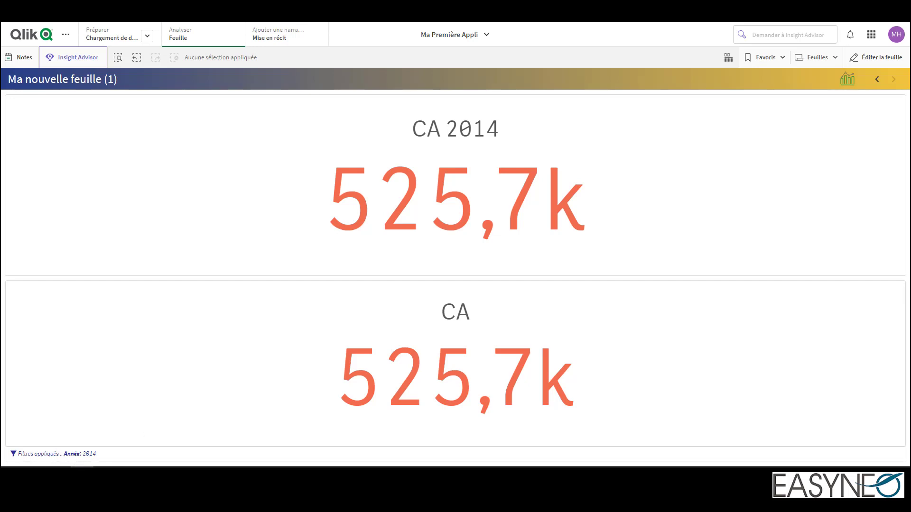
{"action": "left_click", "coordinate": [868, 57]}
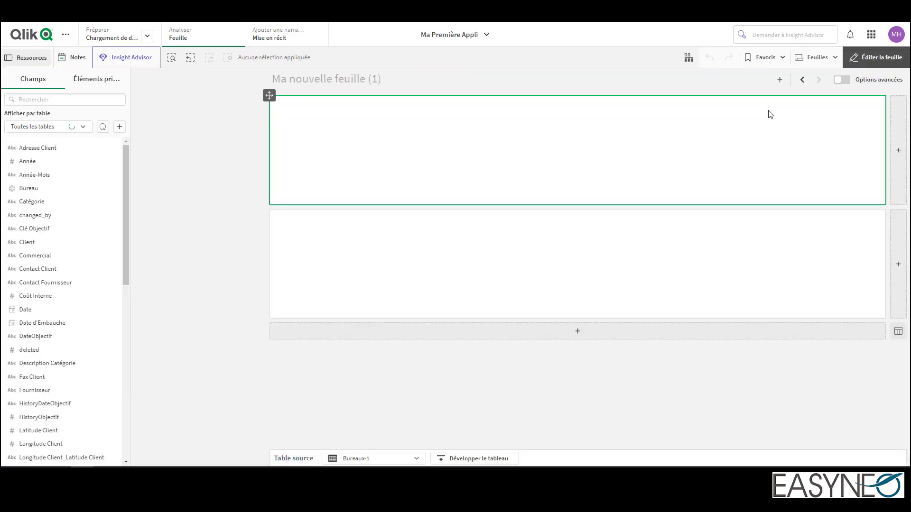
Add a Catégorie filter to the CA KPI with Chaussures Enfant, Chaussures Femme and Chaussures Homme selected.
{"action": "left_click", "coordinate": [453, 256]}
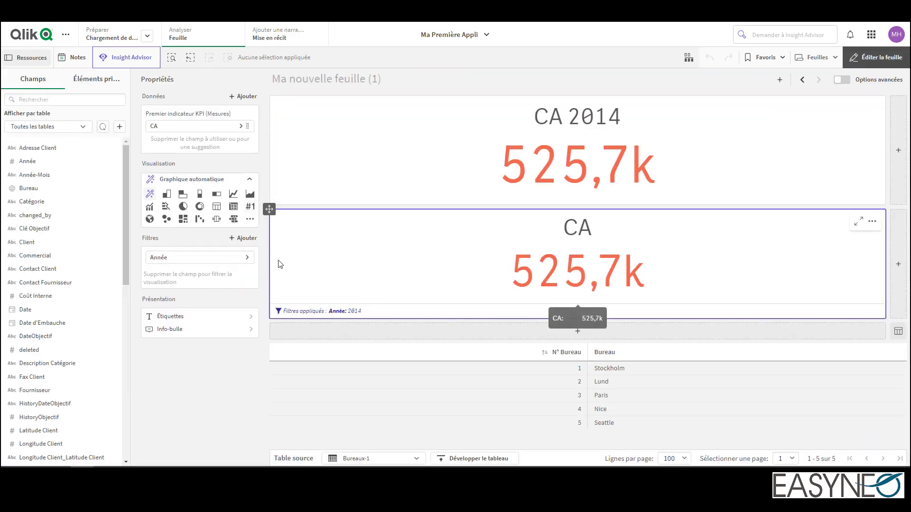
{"action": "left_click", "coordinate": [234, 243]}
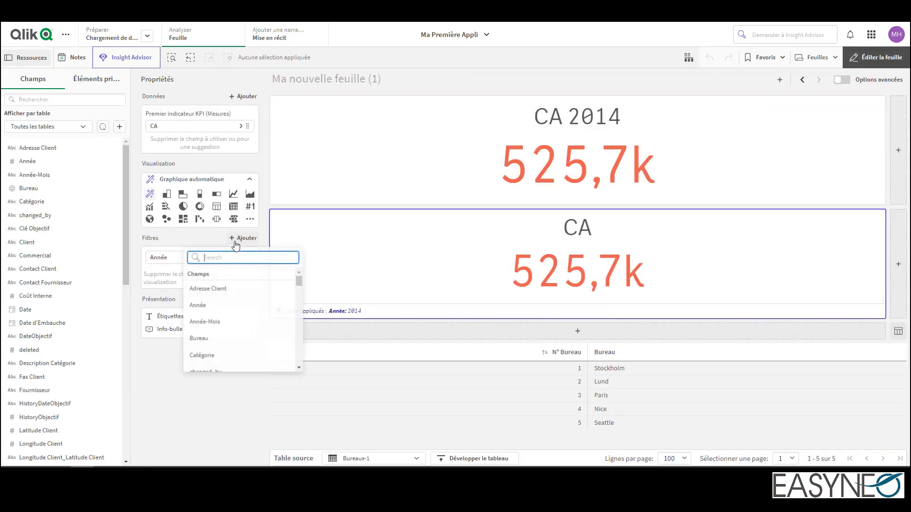
{"action": "left_click", "coordinate": [235, 355]}
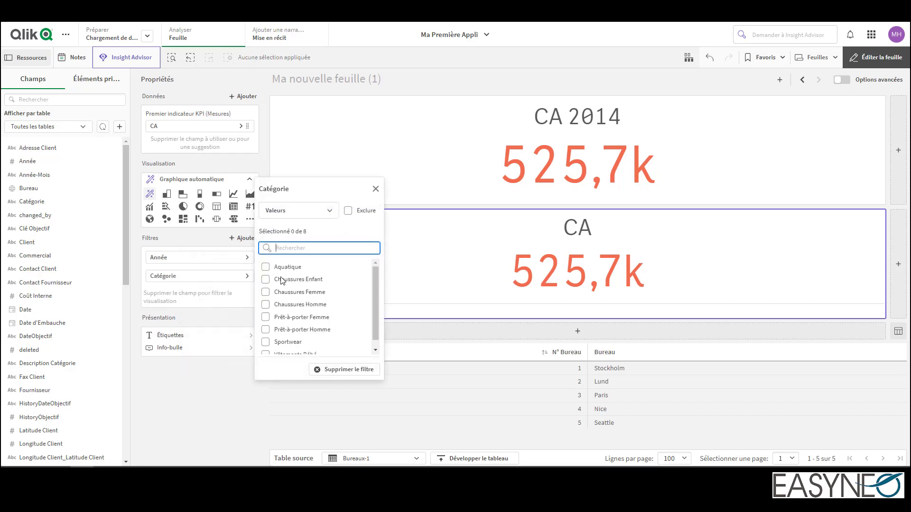
{"action": "left_click", "coordinate": [265, 279]}
{"action": "left_click", "coordinate": [265, 291]}
{"action": "left_click", "coordinate": [265, 305]}
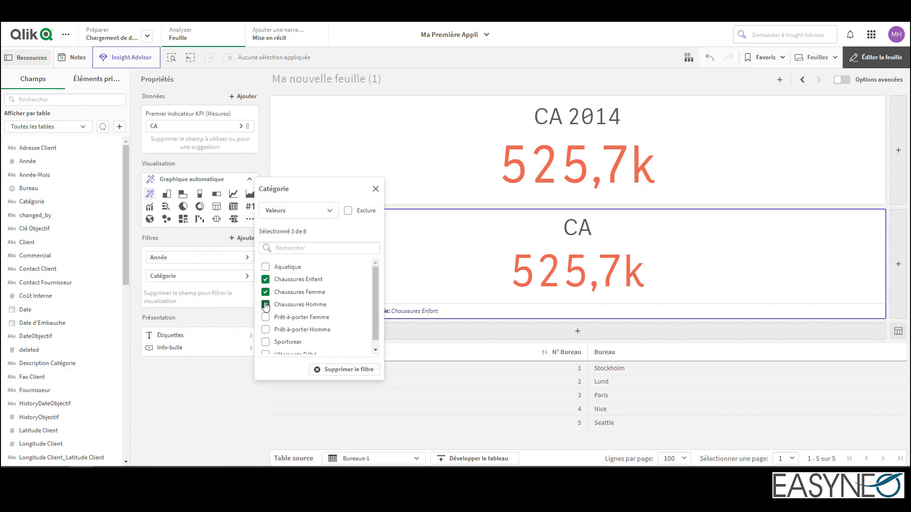
Delete the CA 2014 KPI from the sheet.
{"action": "left_click", "coordinate": [271, 412]}
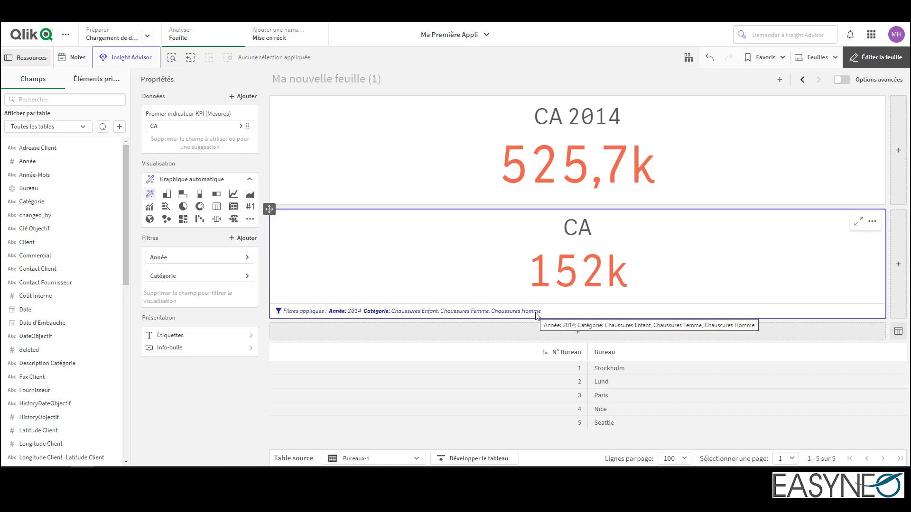
{"action": "left_click", "coordinate": [667, 156]}
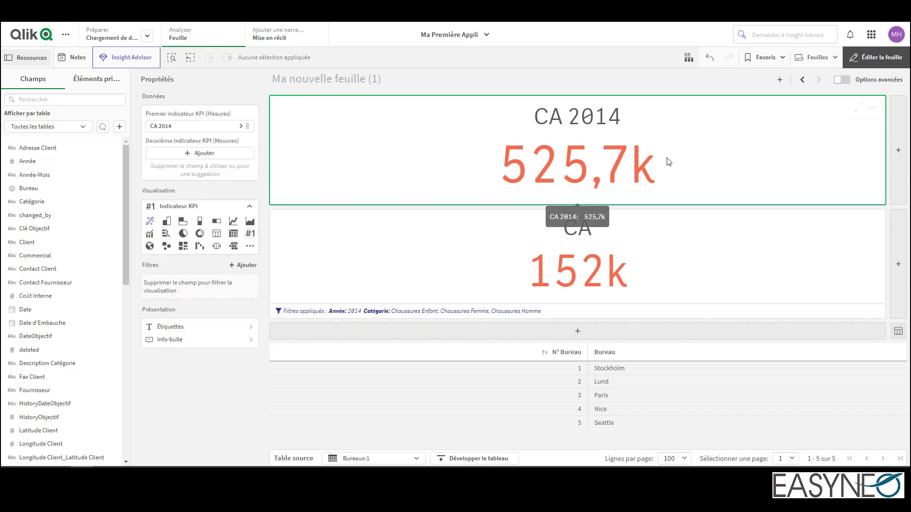
{"action": "right_click", "coordinate": [662, 162]}
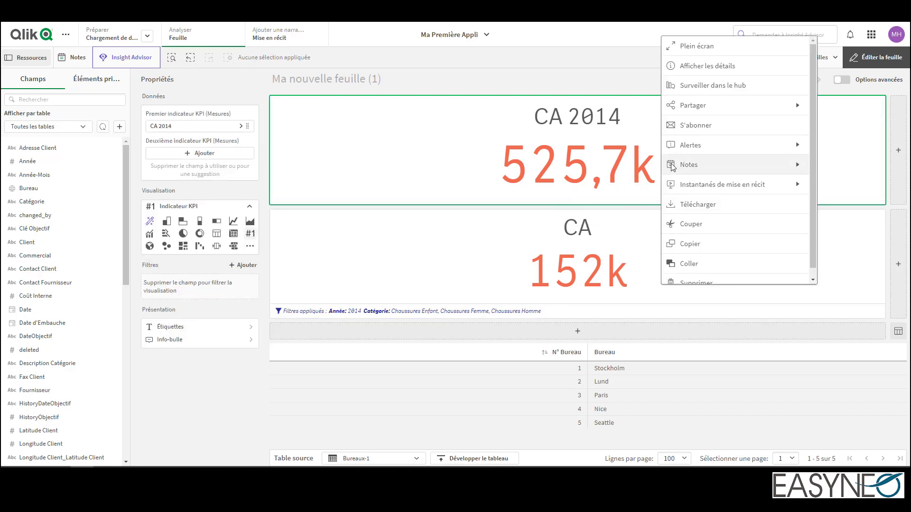
{"action": "scroll", "coordinate": [690, 213], "scroll_direction": "down", "scroll_amount": 1}
{"action": "left_click", "coordinate": [695, 275]}
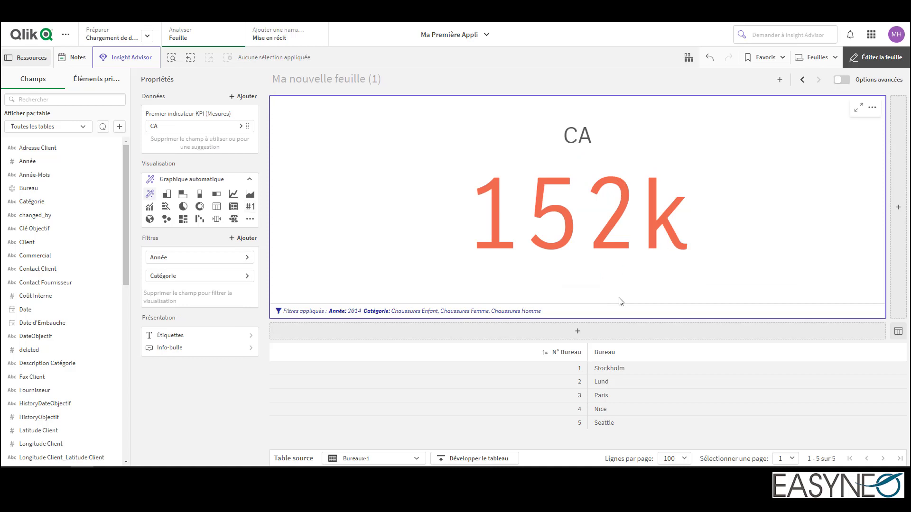
Add a new chart beside the CA KPI and paste a copy of the KPI's CA measure into it.
{"action": "left_click", "coordinate": [899, 208]}
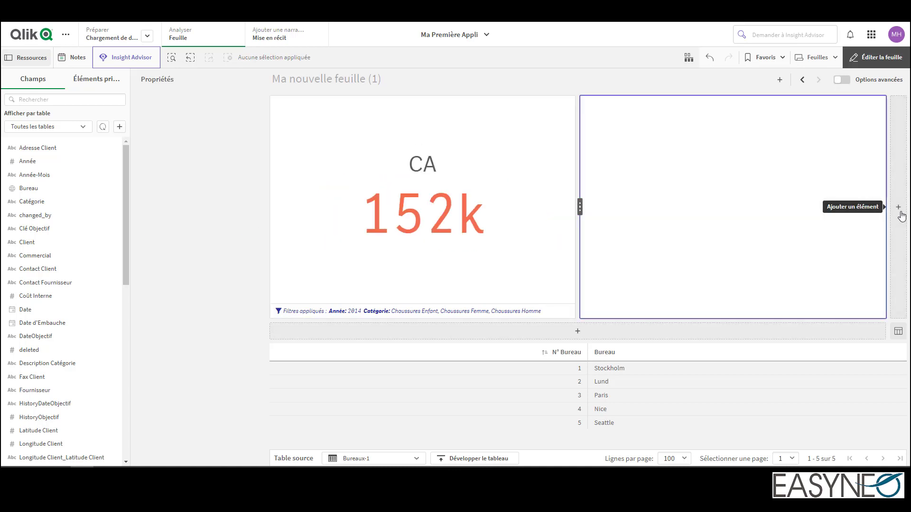
{"action": "left_click", "coordinate": [527, 195]}
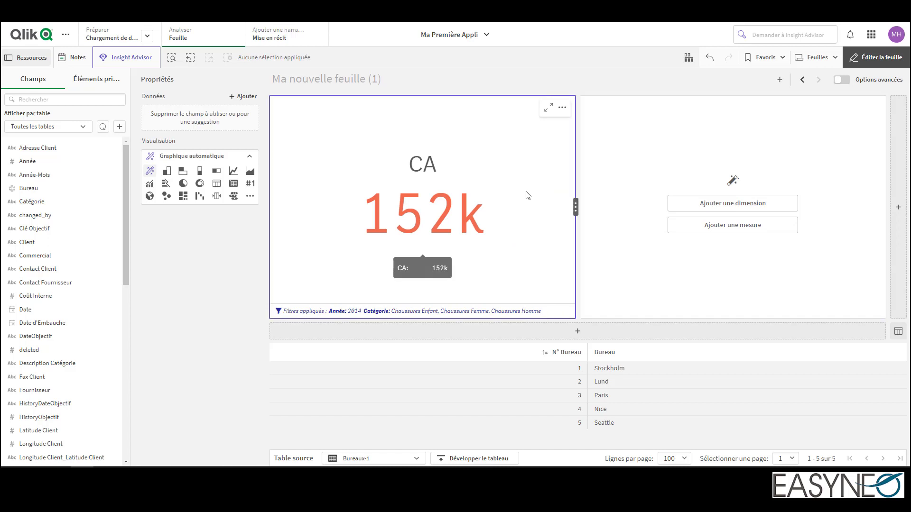
{"action": "right_click", "coordinate": [212, 128]}
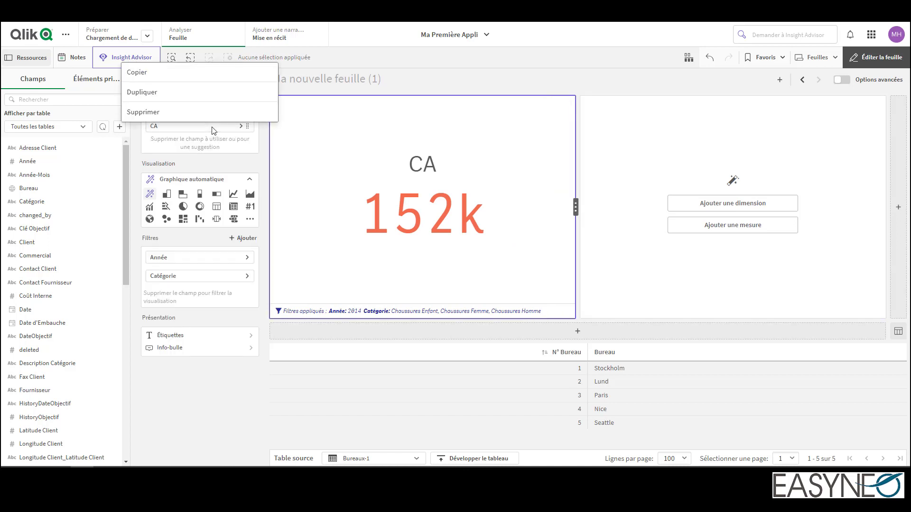
{"action": "left_click", "coordinate": [170, 74]}
{"action": "left_click", "coordinate": [614, 166]}
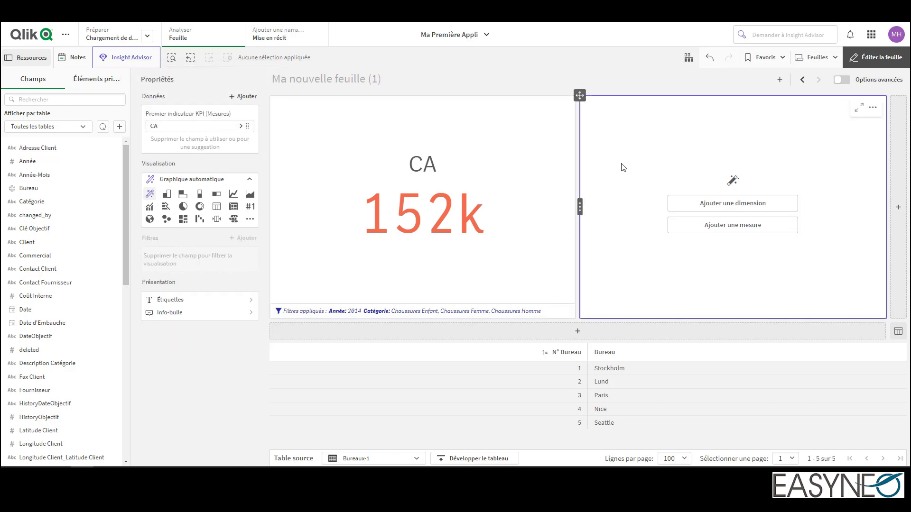
{"action": "right_click", "coordinate": [189, 120]}
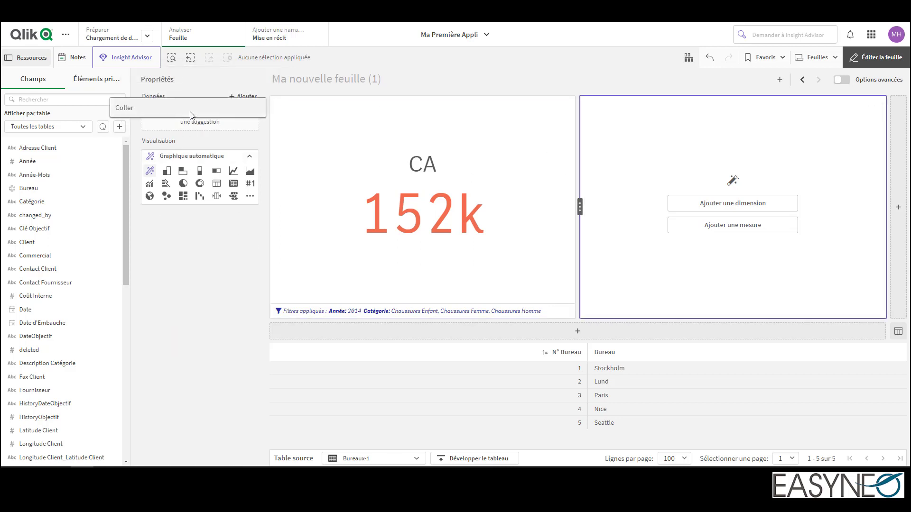
{"action": "left_click", "coordinate": [192, 116]}
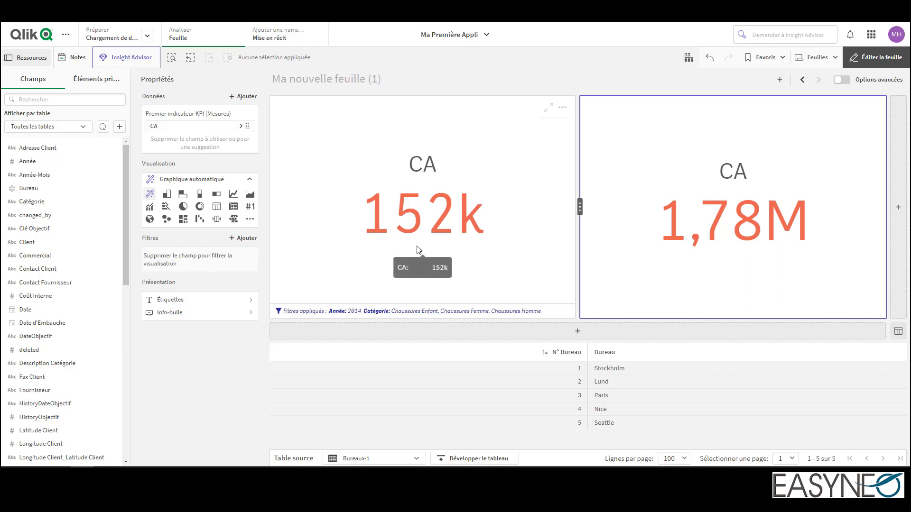
Compare the filter settings of the original CA KPI with those of its new copy.
{"action": "left_click", "coordinate": [340, 212]}
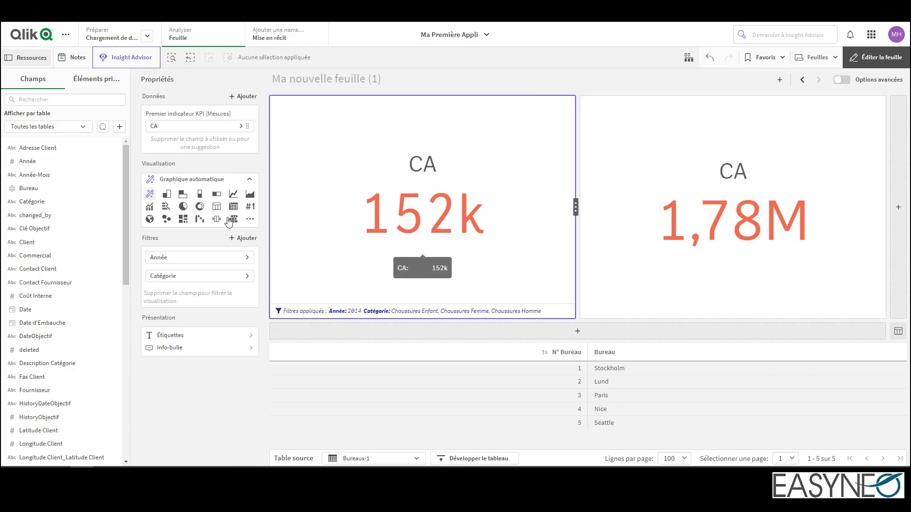
{"action": "left_click", "coordinate": [646, 231]}
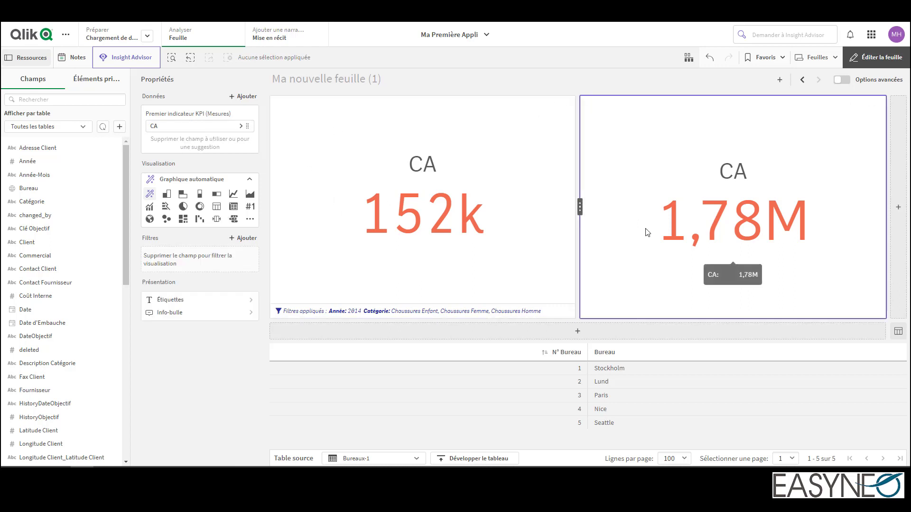
{"action": "left_click", "coordinate": [303, 150]}
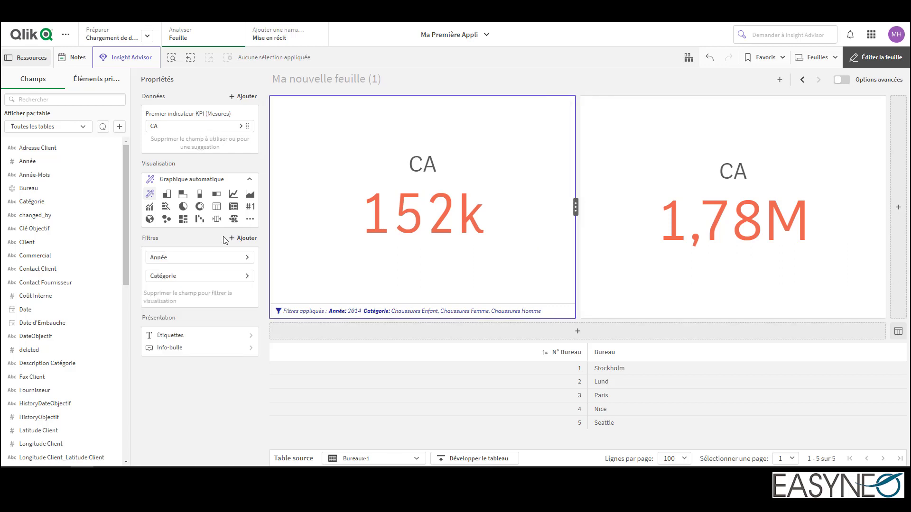
Convert the new unfiltered CA chart into a horizontal grouped bar chart with Client as the bar dimension.
{"action": "left_click", "coordinate": [629, 252]}
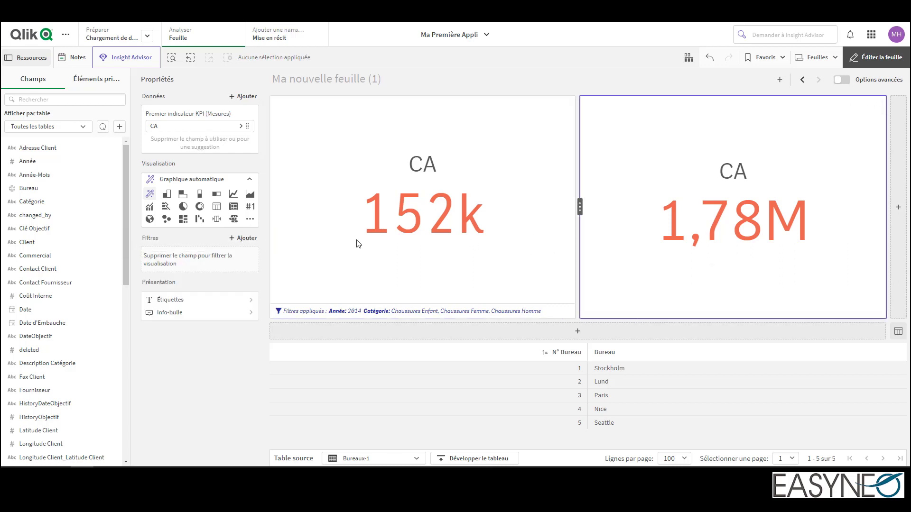
{"action": "left_click", "coordinate": [184, 197]}
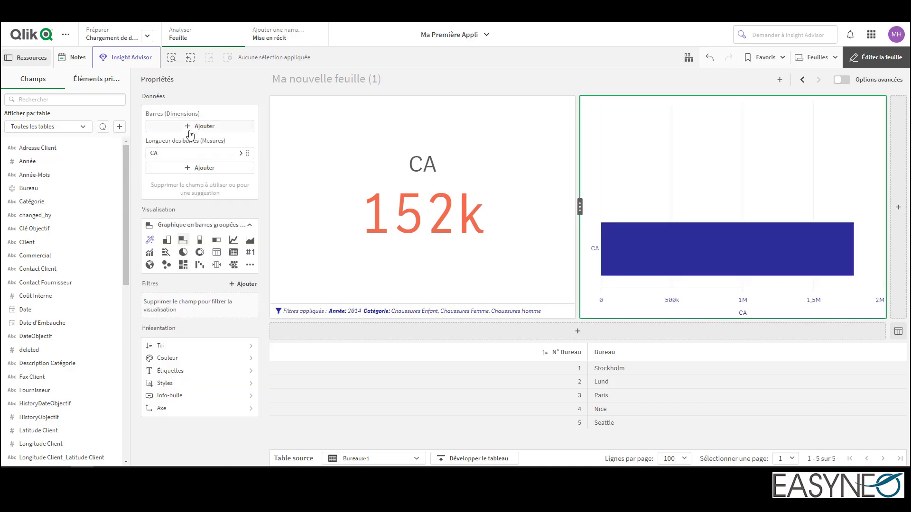
{"action": "left_click", "coordinate": [190, 129]}
{"action": "type", "text": "client"}
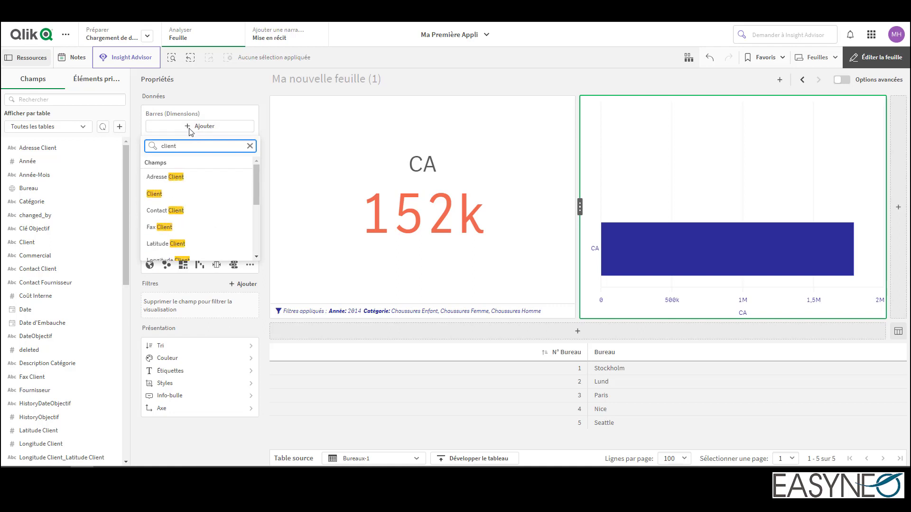
{"action": "left_click", "coordinate": [188, 193]}
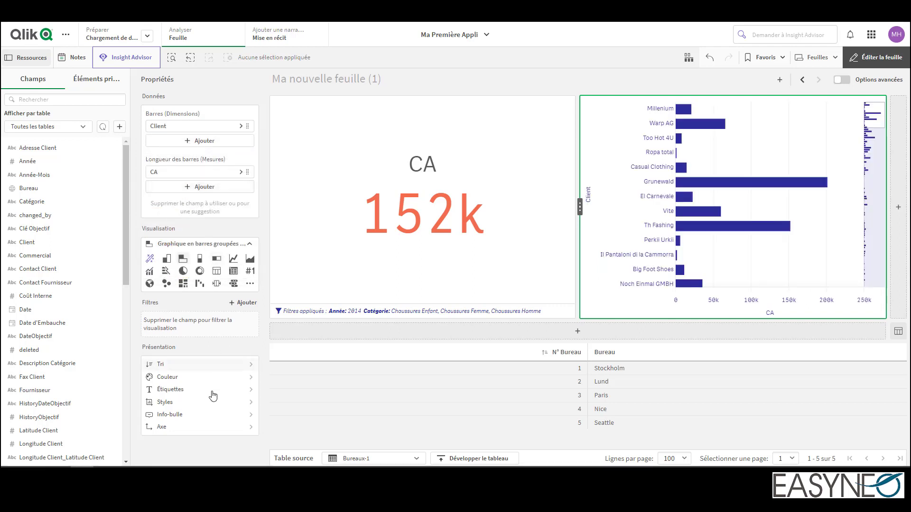
Sort the Client bars by measure from largest to smallest.
{"action": "left_click", "coordinate": [201, 368]}
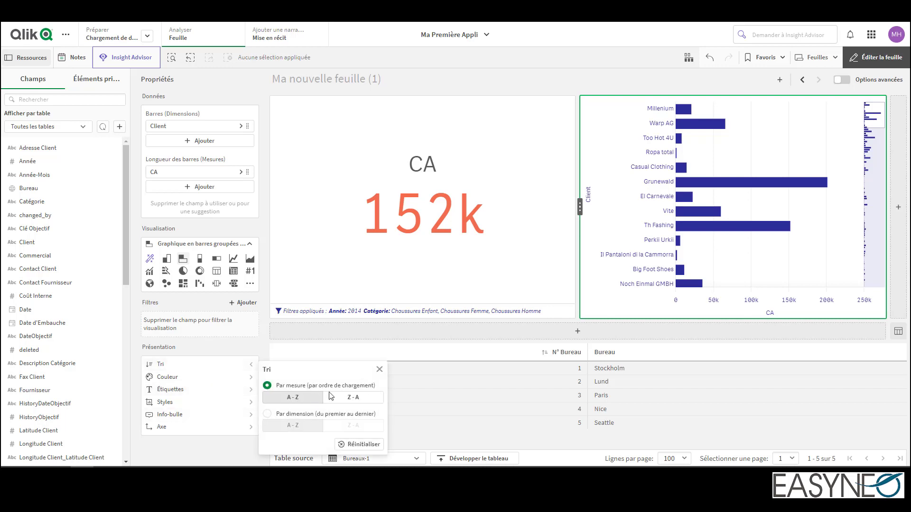
{"action": "left_click", "coordinate": [341, 402]}
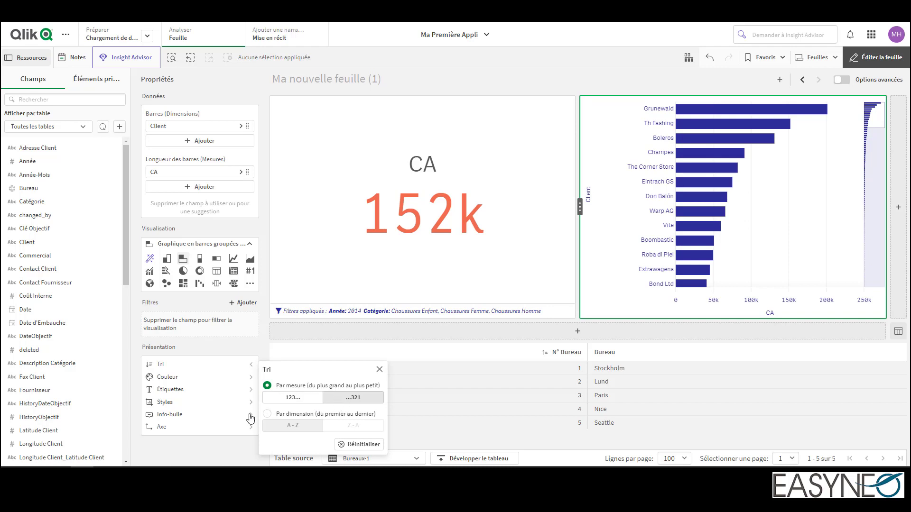
Show value labels on the bar chart and title it CA par Client.
{"action": "left_click", "coordinate": [180, 393]}
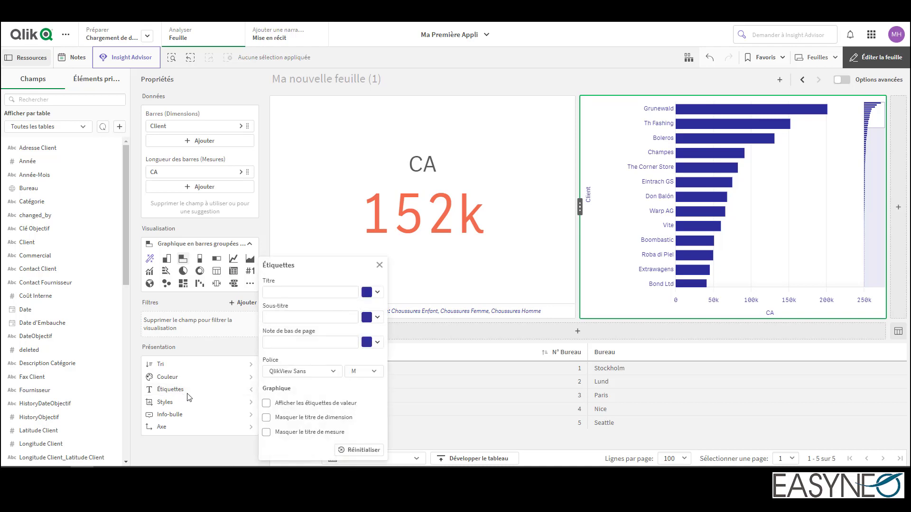
{"action": "left_click", "coordinate": [288, 405]}
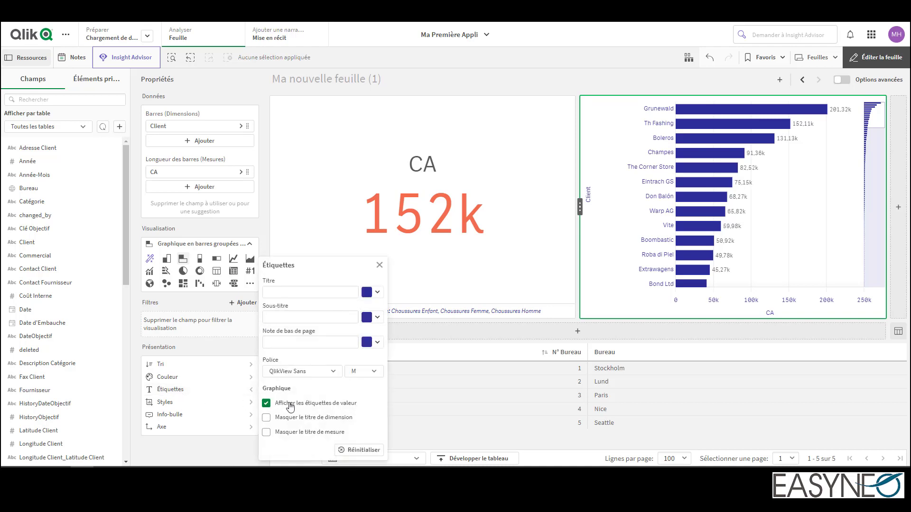
{"action": "left_click", "coordinate": [305, 291]}
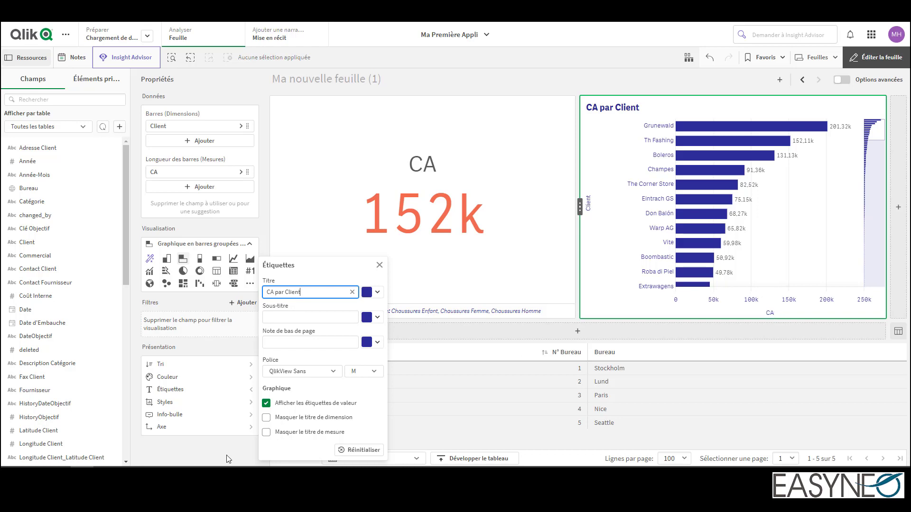
Try the Large scale on the bar chart's CA axis and restore it to Moyen.
{"action": "left_click", "coordinate": [199, 428]}
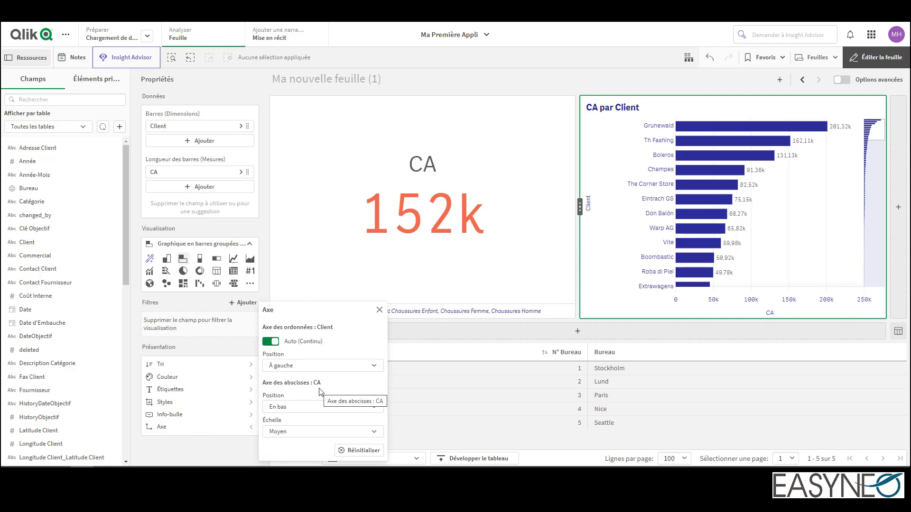
{"action": "left_click", "coordinate": [327, 432]}
{"action": "left_click", "coordinate": [327, 427]}
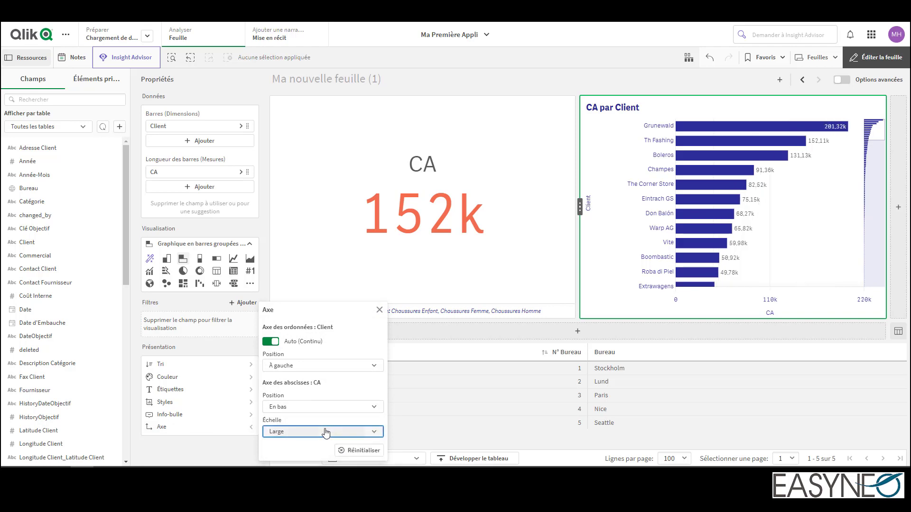
{"action": "left_click", "coordinate": [327, 432]}
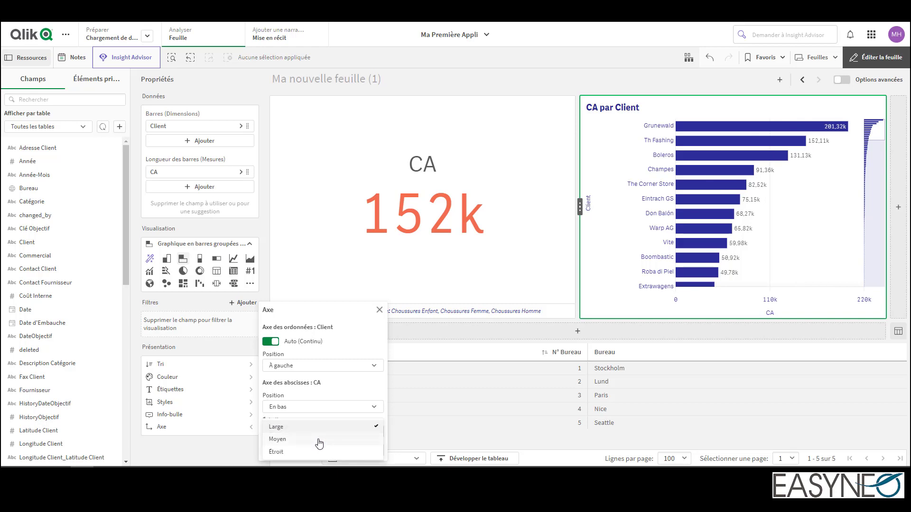
{"action": "left_click", "coordinate": [320, 442]}
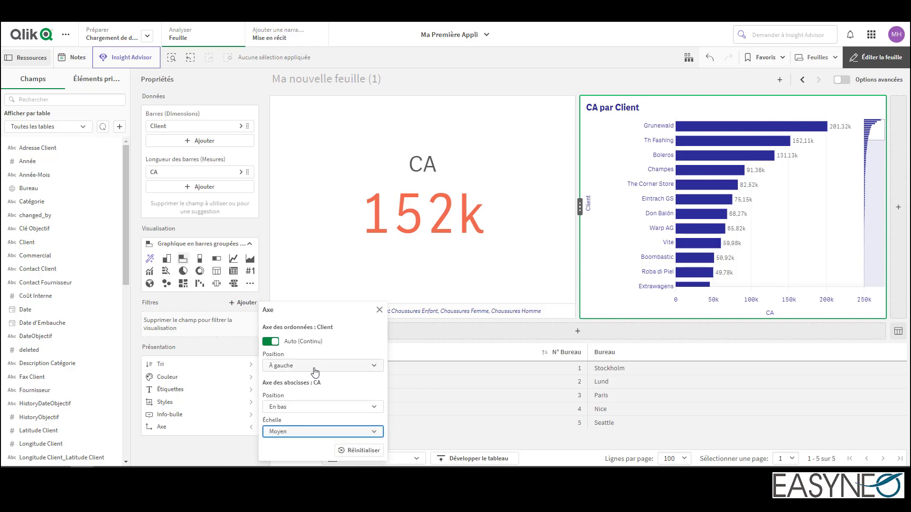
Set the Client axis position to À droite, with its continuous scale left on Auto.
{"action": "left_click", "coordinate": [269, 342]}
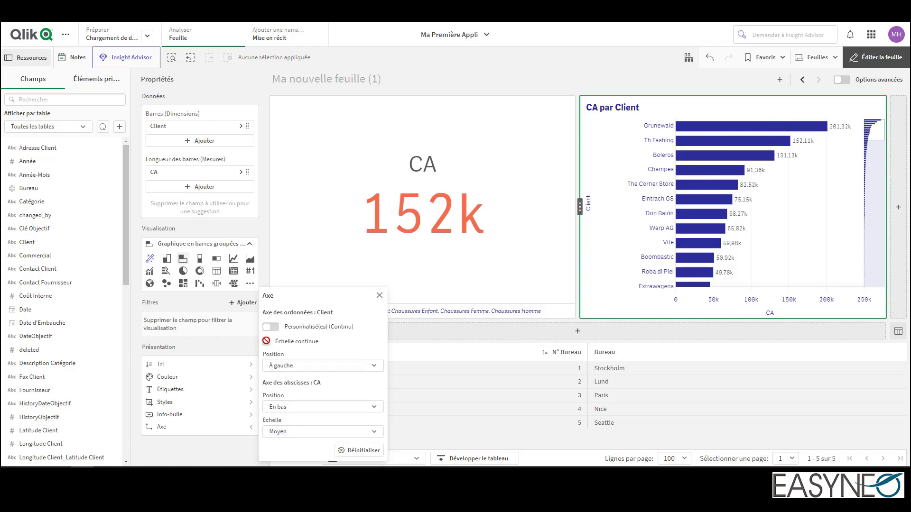
{"action": "left_click", "coordinate": [292, 365]}
{"action": "left_click", "coordinate": [301, 400]}
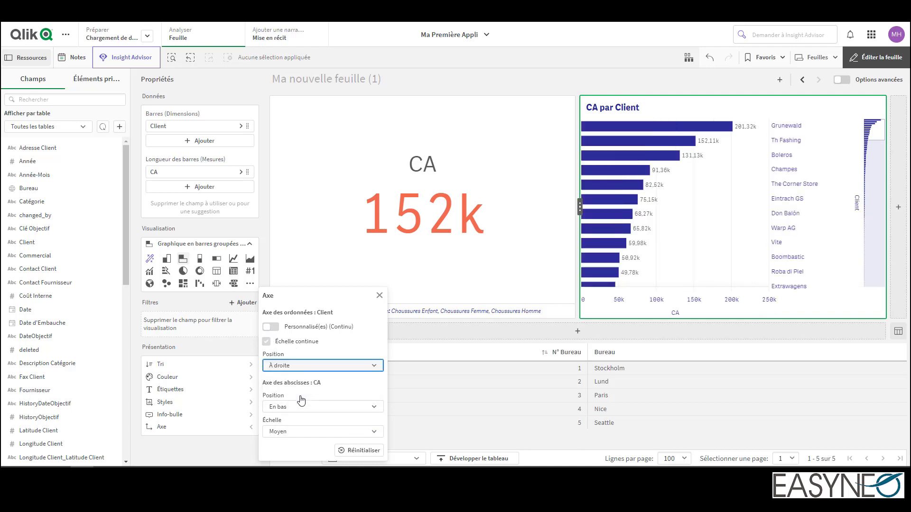
{"action": "left_click", "coordinate": [273, 327]}
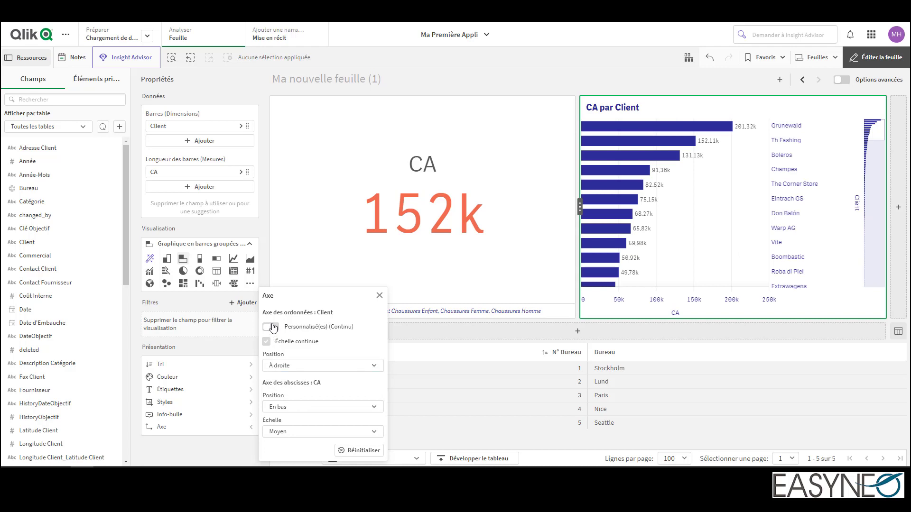
{"action": "left_click", "coordinate": [272, 327]}
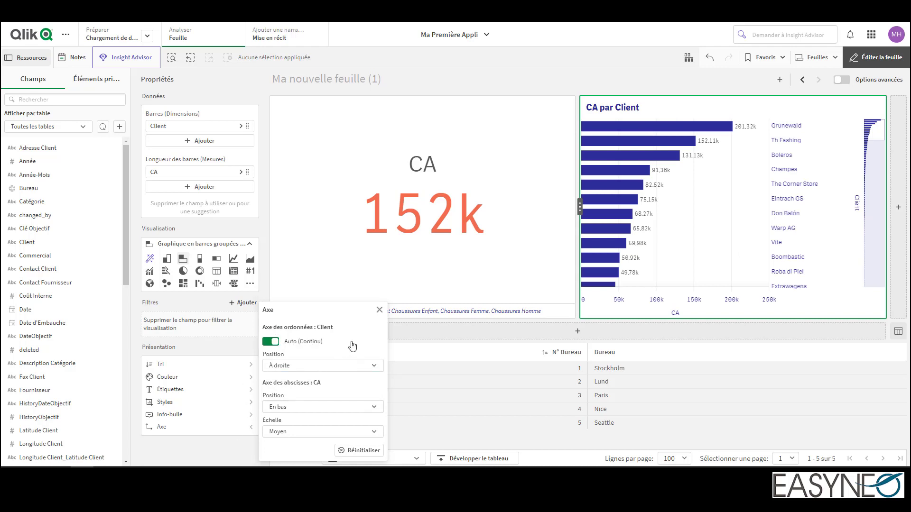
{"action": "left_click", "coordinate": [227, 454]}
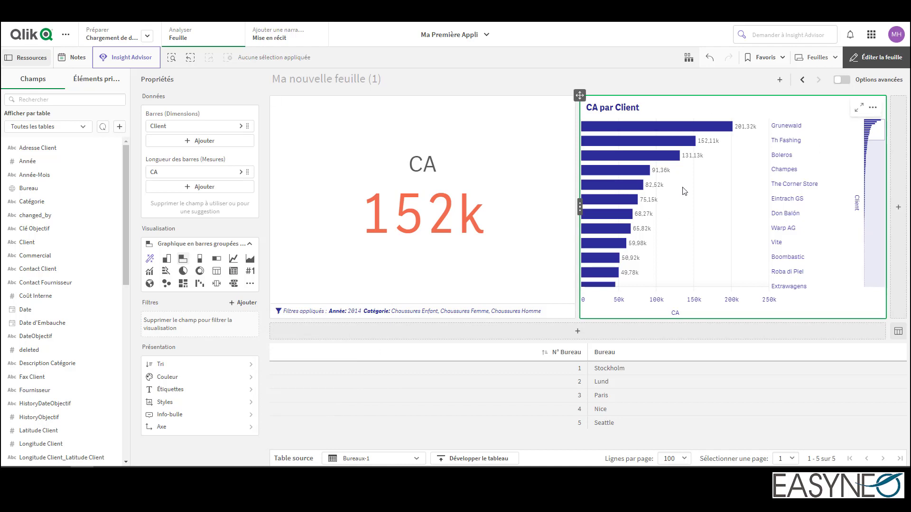
Add a table in a new row below the KPI and bar chart, with N° Commande as its dimension.
{"action": "left_click", "coordinate": [534, 331]}
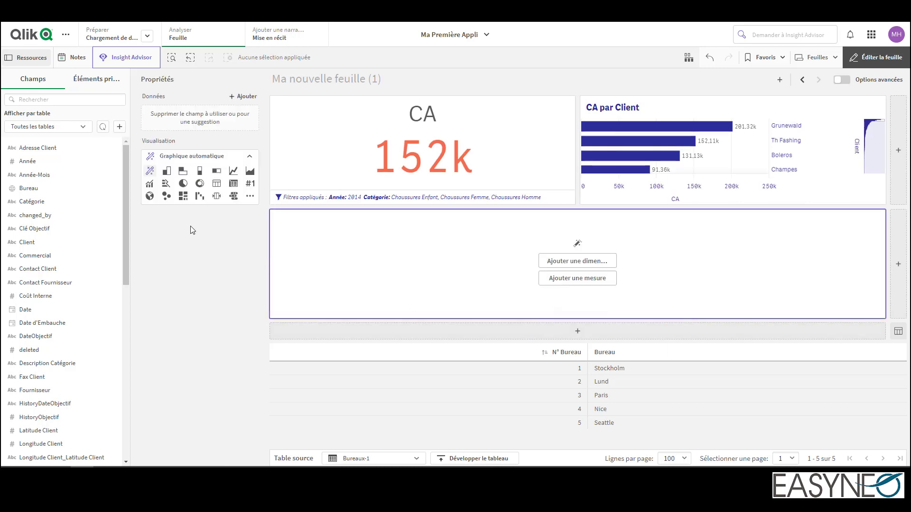
{"action": "left_click", "coordinate": [217, 185]}
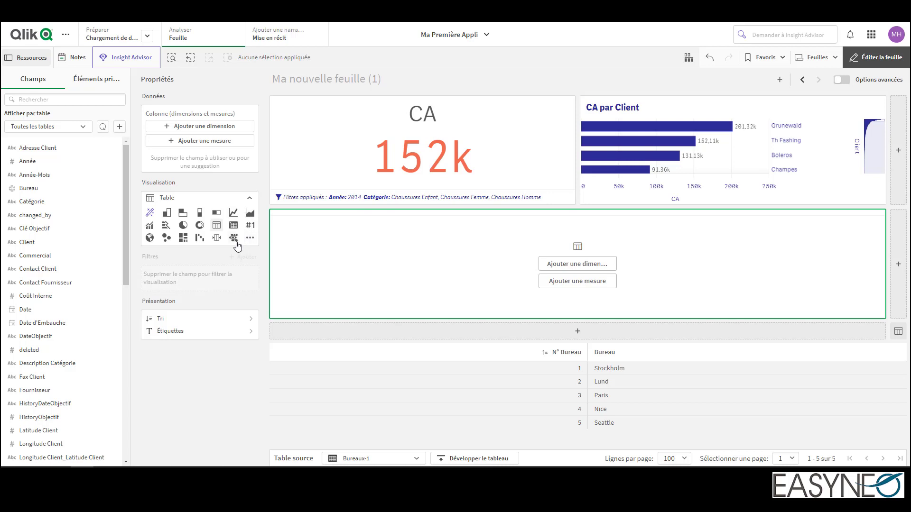
{"action": "left_click", "coordinate": [578, 267]}
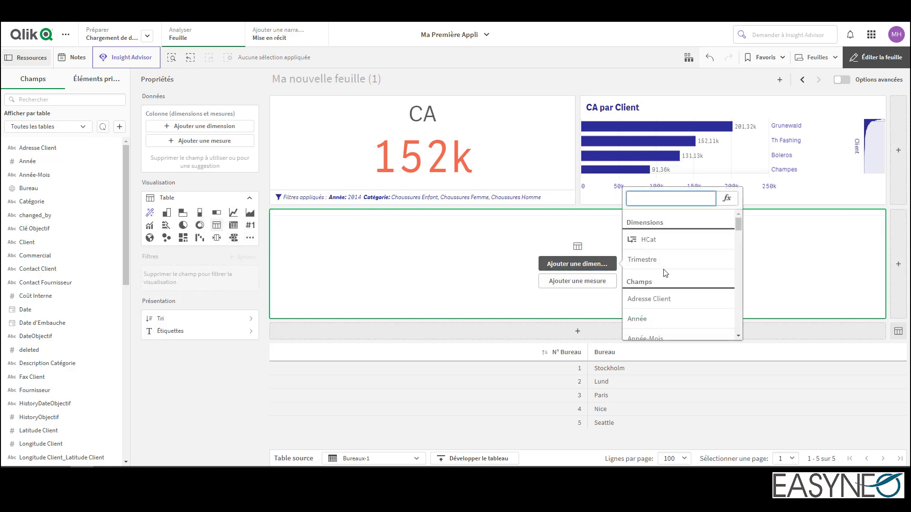
{"action": "type", "text": "commande"}
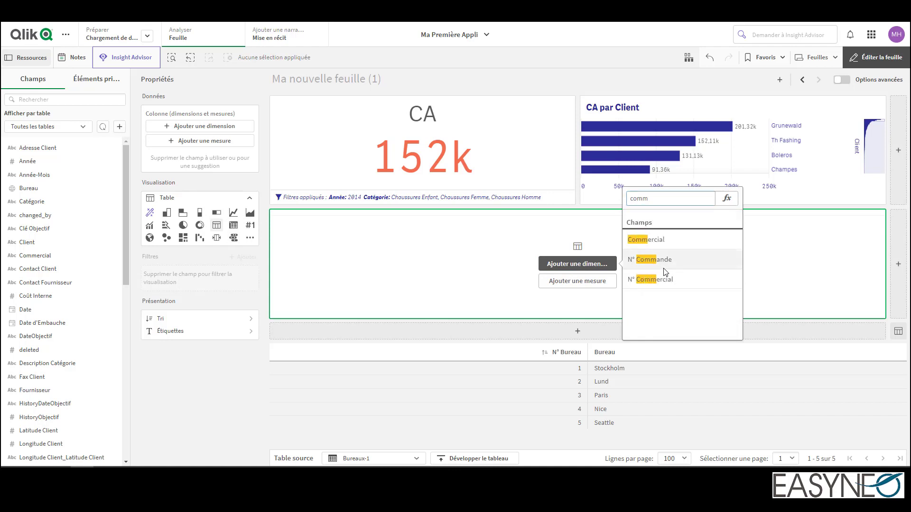
{"action": "left_click", "coordinate": [663, 268]}
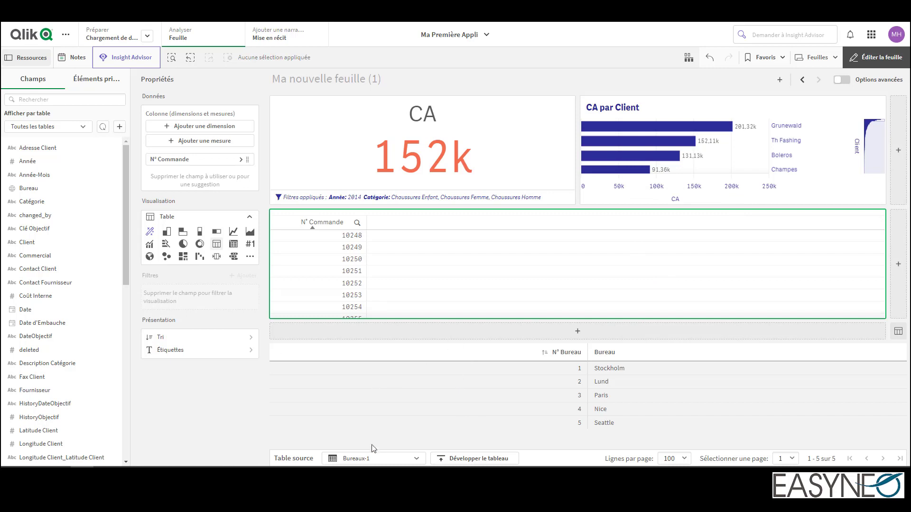
Preview the source data of Détails Commandes-1 and Commandes-1 to examine which fields they hold.
{"action": "left_click", "coordinate": [370, 458]}
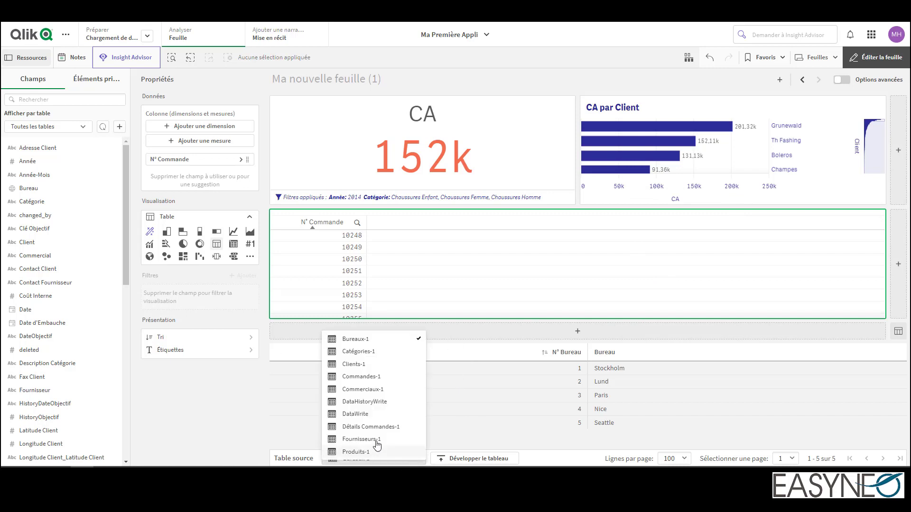
{"action": "left_click", "coordinate": [386, 426]}
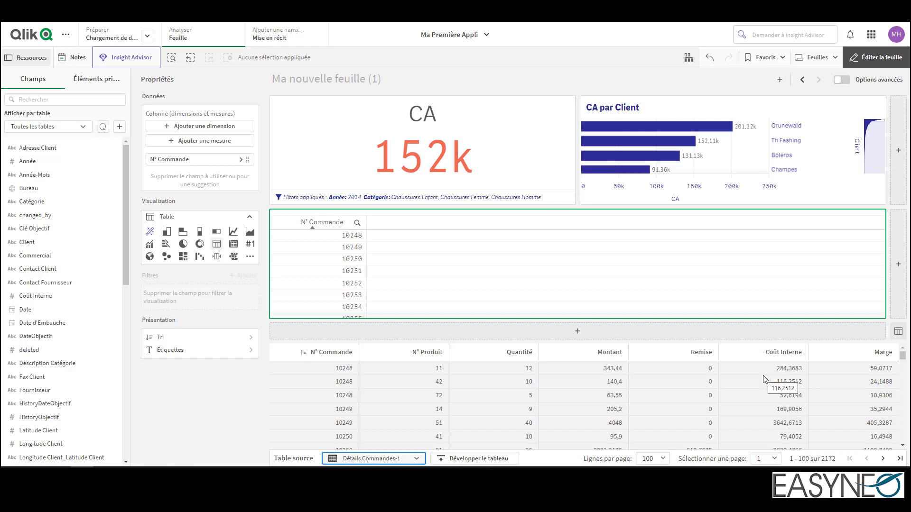
{"action": "scroll", "coordinate": [764, 399], "scroll_direction": "down", "scroll_amount": 10}
{"action": "scroll", "coordinate": [765, 415], "scroll_direction": "up", "scroll_amount": 10}
{"action": "left_click", "coordinate": [413, 457]}
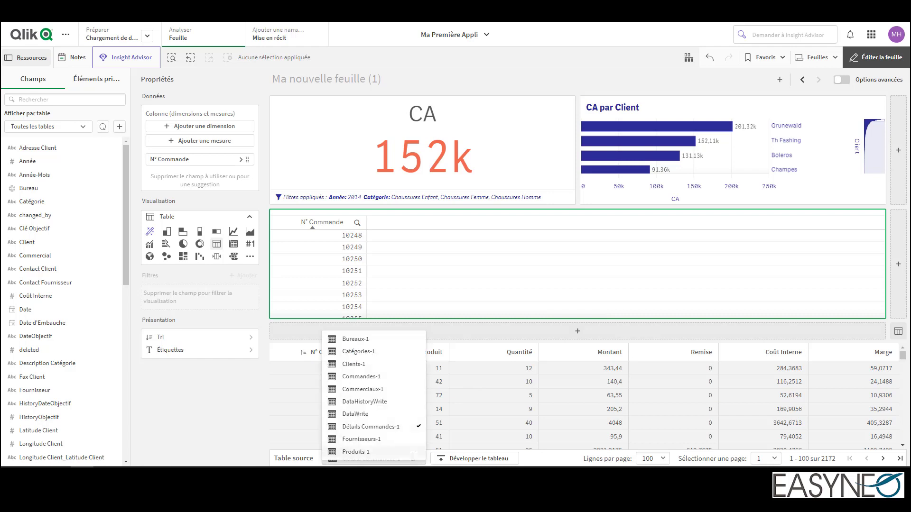
{"action": "left_click", "coordinate": [392, 377]}
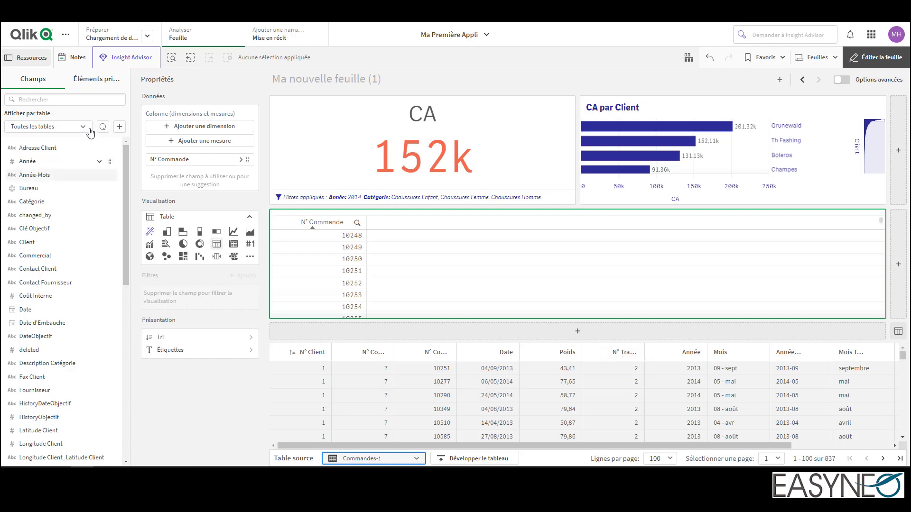
Find the Date field and add it as a column to the orders table.
{"action": "left_click", "coordinate": [82, 99]}
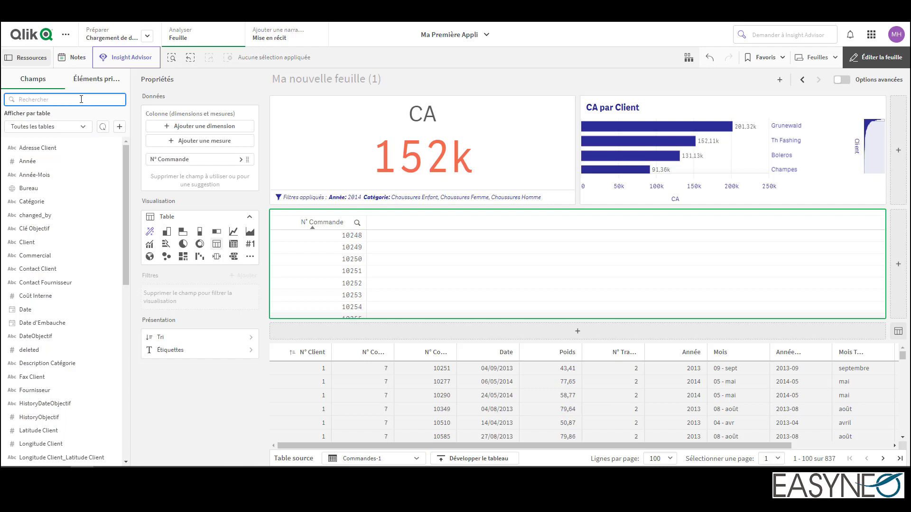
{"action": "type", "text": "date"}
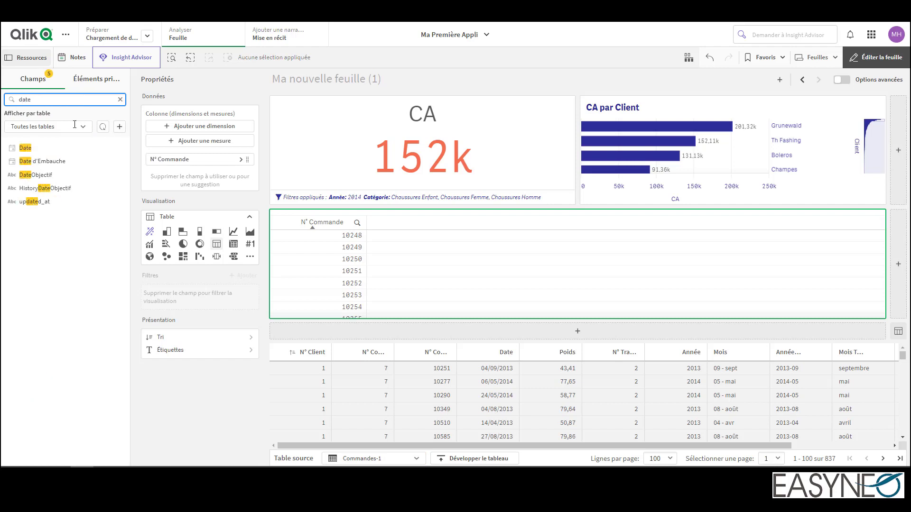
{"action": "left_click_drag", "start_coordinate": [71, 147], "coordinate": [498, 242]}
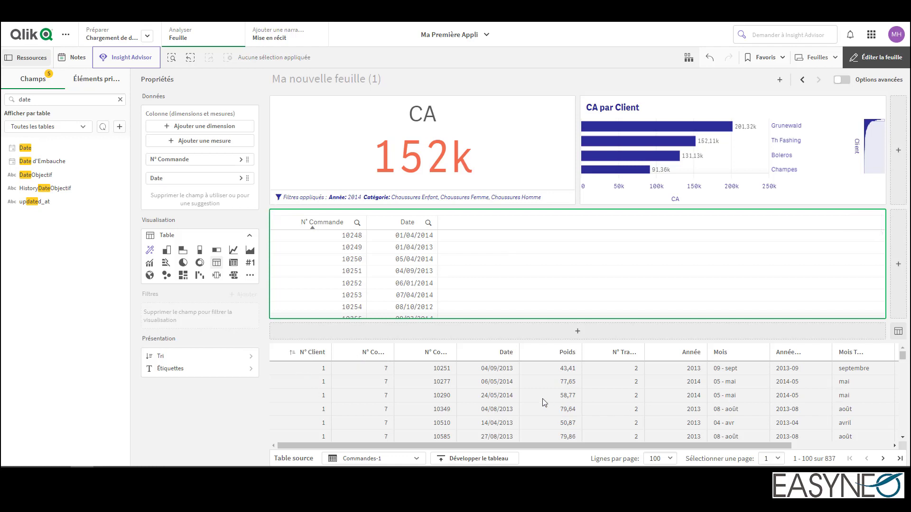
View the Commandes-1 source table expanded, collapse it again, and add the Montant field to the orders table as a sum.
{"action": "left_click", "coordinate": [507, 463]}
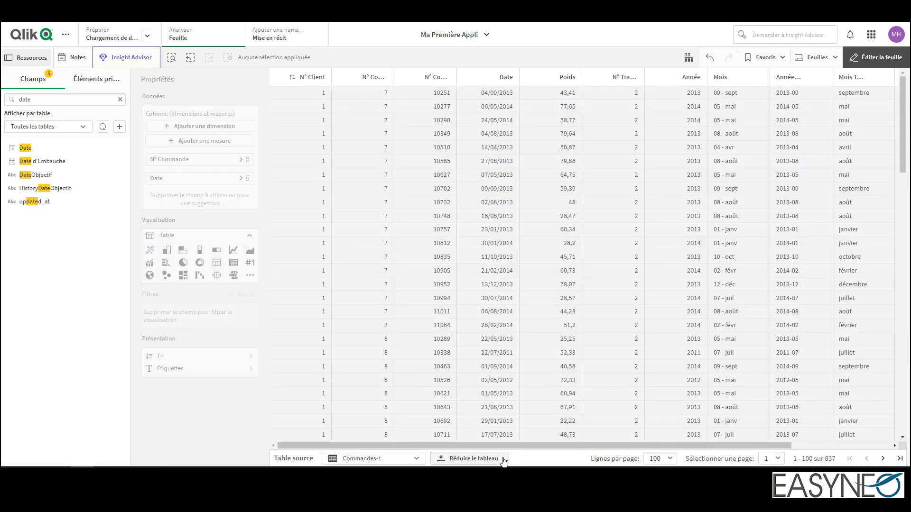
{"action": "left_click", "coordinate": [504, 460]}
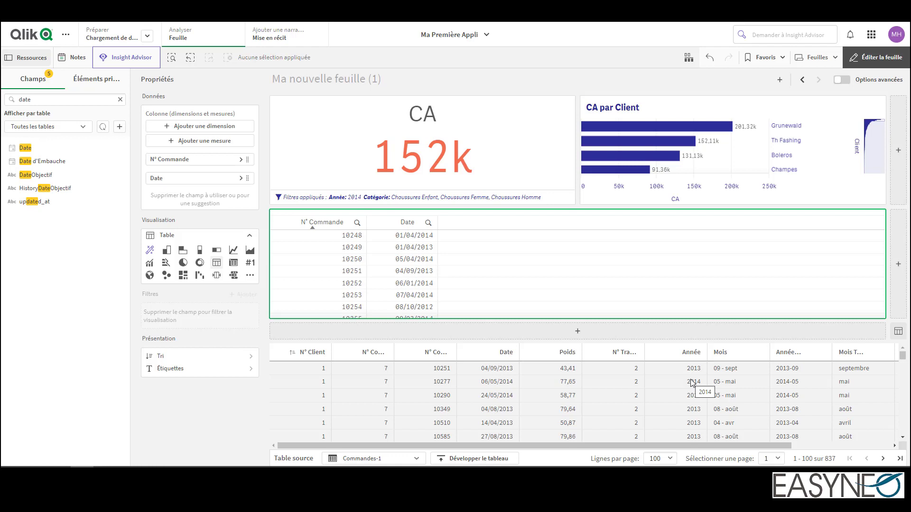
{"action": "double_click", "coordinate": [59, 103]}
{"action": "type", "text": "montant"}
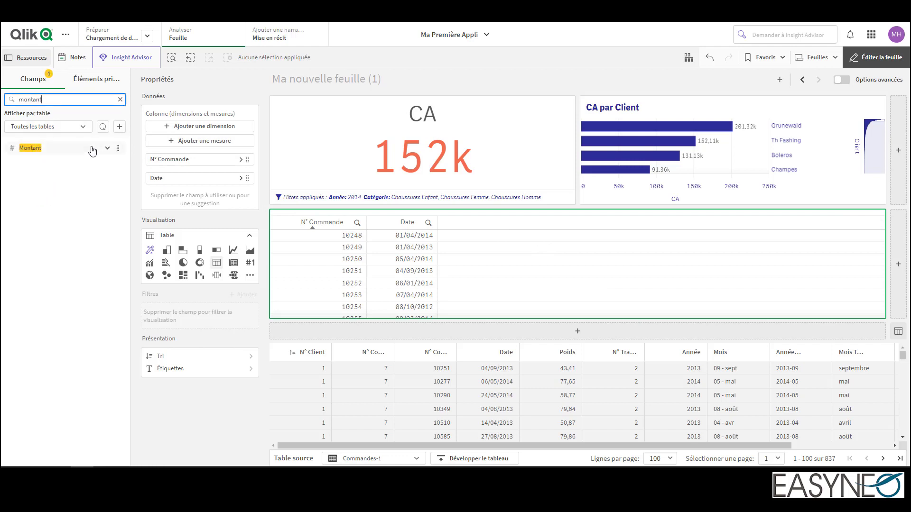
{"action": "left_click_drag", "start_coordinate": [83, 148], "coordinate": [559, 264]}
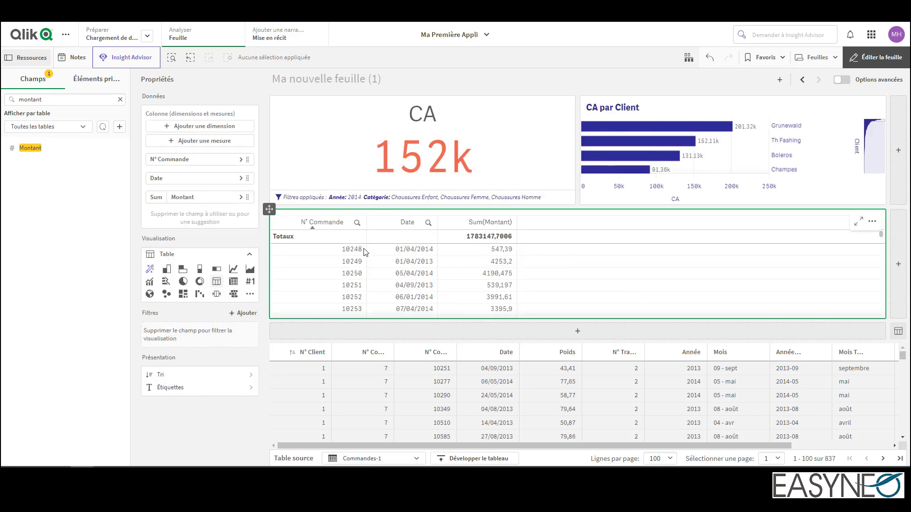
Label the orders table's Montant measure CA and set its number formatting to Devise.
{"action": "left_click", "coordinate": [219, 198]}
{"action": "left_click", "coordinate": [304, 256]}
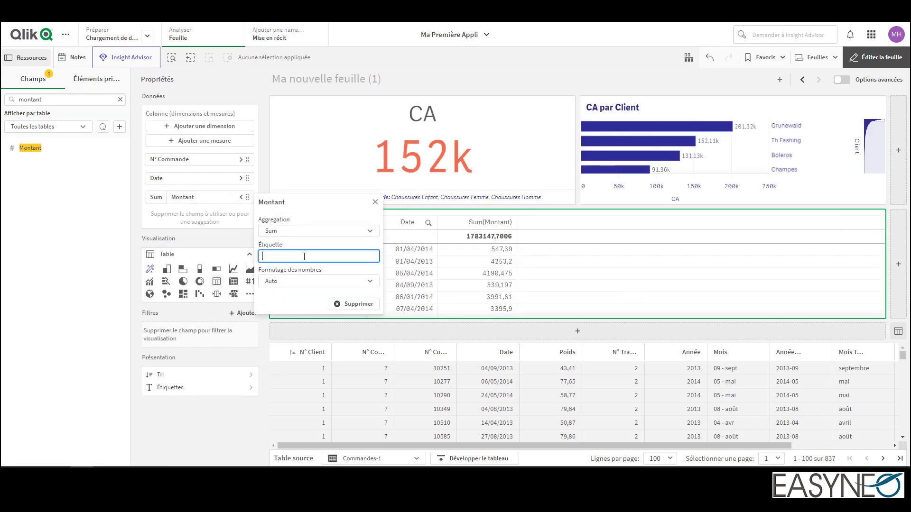
{"action": "type", "text": "CA"}
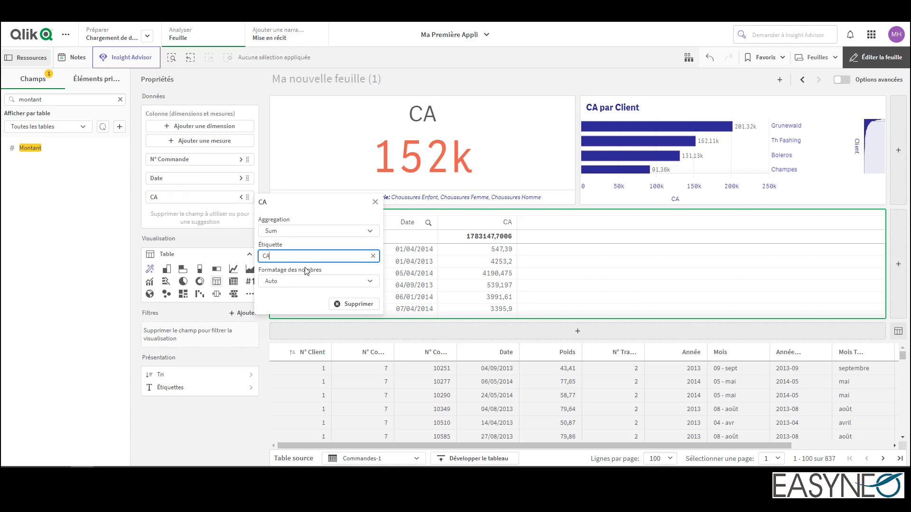
{"action": "left_click", "coordinate": [309, 280]}
{"action": "left_click", "coordinate": [306, 323]}
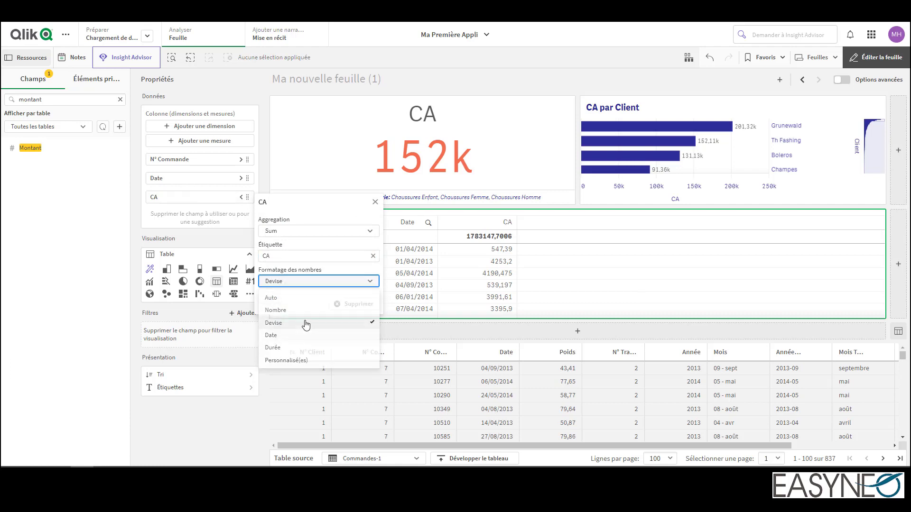
Try to shorten the end of the CA column's currency format pattern and close the measure's settings.
{"action": "left_click", "coordinate": [314, 306]}
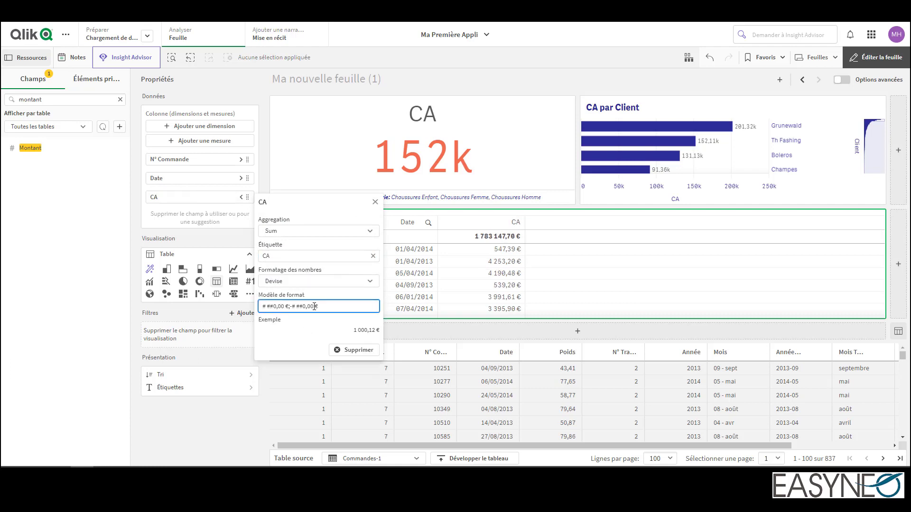
{"action": "key", "text": "BackSpace"}
{"action": "key", "text": "BackSpace"}
{"action": "key", "text": "BackSpace"}
{"action": "key", "text": "BackSpace"}
{"action": "key", "text": "BackSpace"}
{"action": "key", "text": "BackSpace"}
{"action": "left_click", "coordinate": [231, 441]}
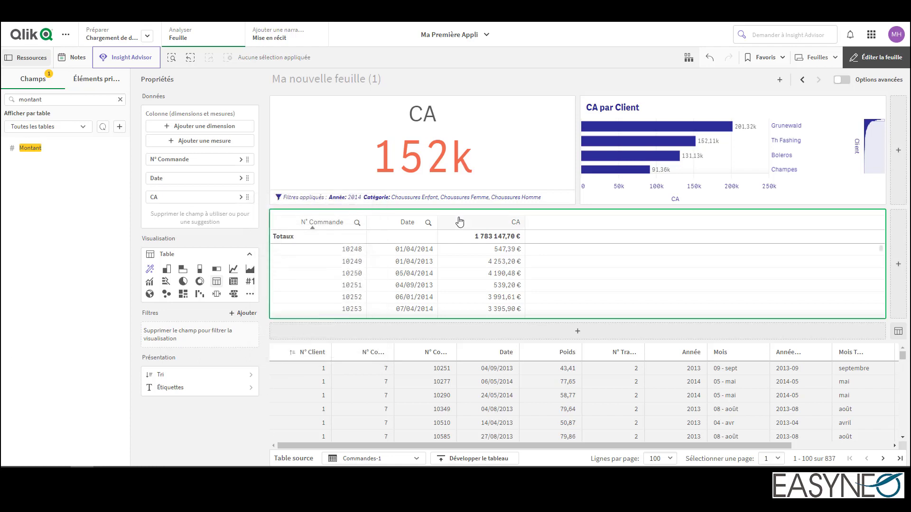
Leave edit mode and examine the options offered for Ma nouvelle feuille (1) in the list of sheets.
{"action": "left_click", "coordinate": [883, 60]}
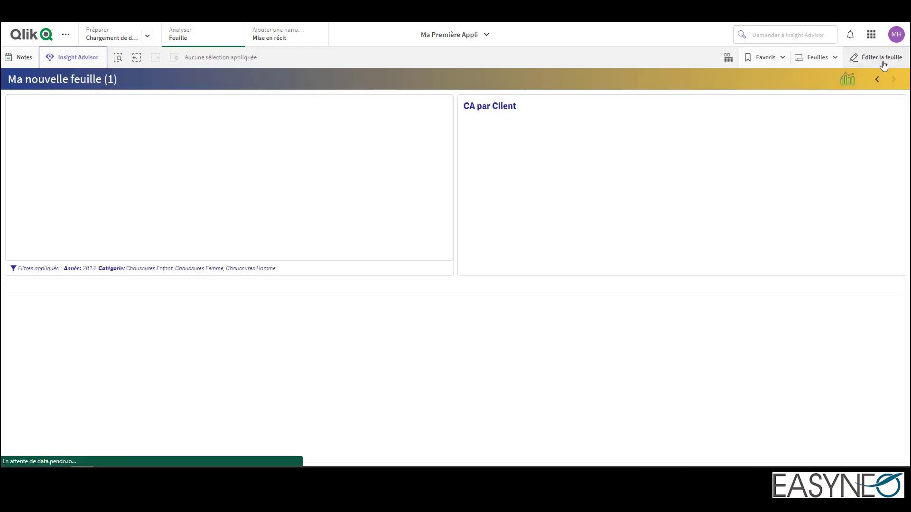
{"action": "left_click", "coordinate": [815, 57]}
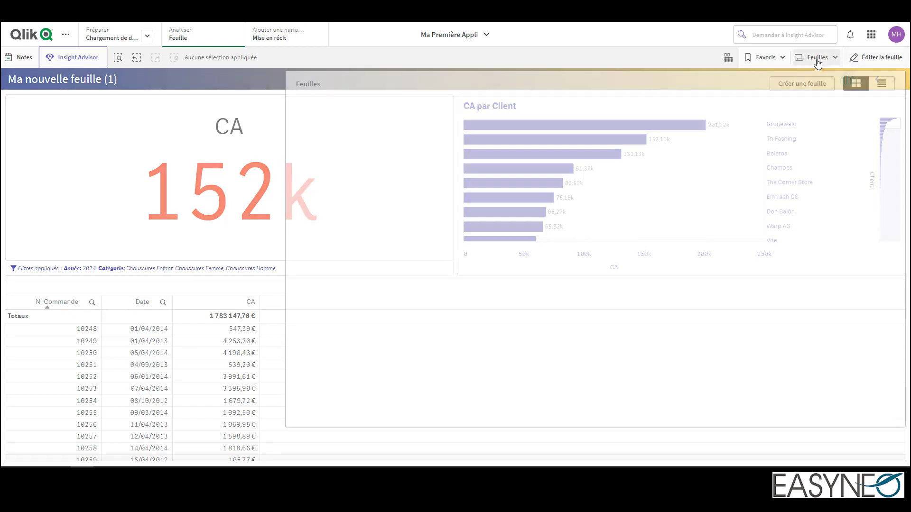
{"action": "right_click", "coordinate": [705, 260]}
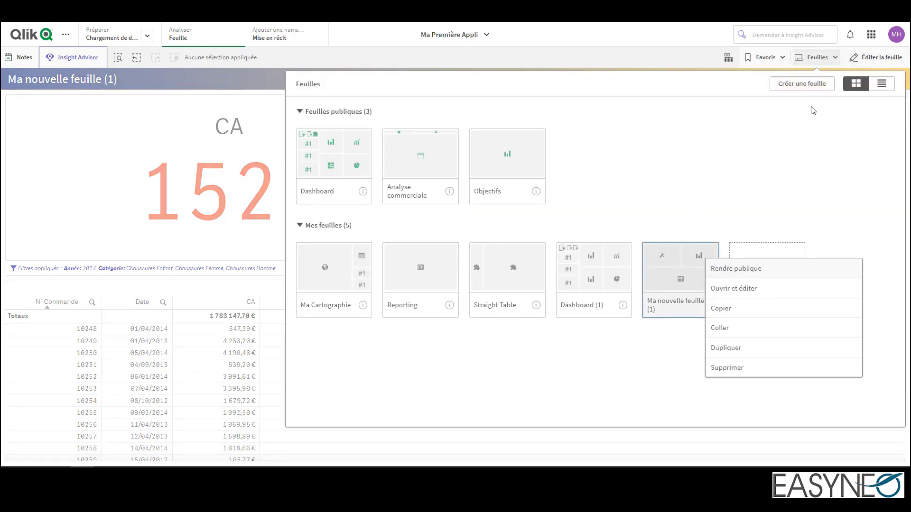
{"action": "left_click", "coordinate": [690, 57]}
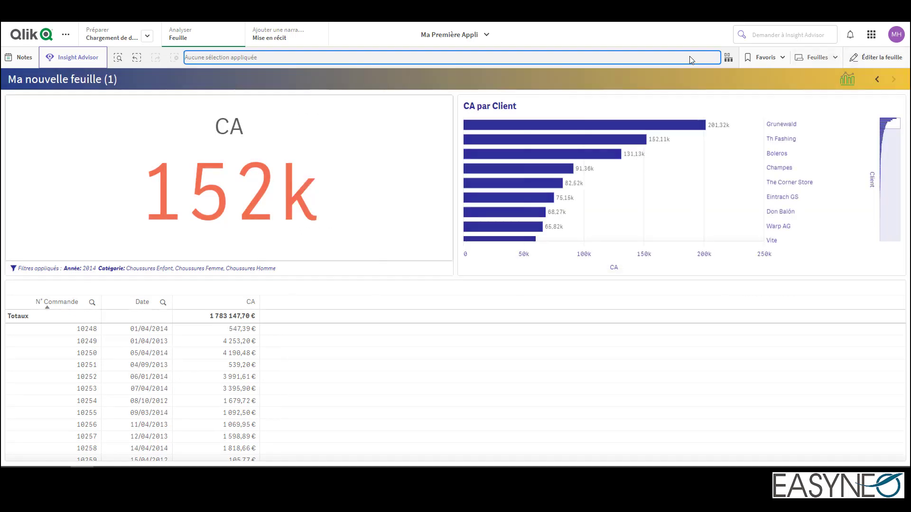
Reopen the sheet for editing with Options avancées enabled and select the orders table.
{"action": "left_click", "coordinate": [862, 57]}
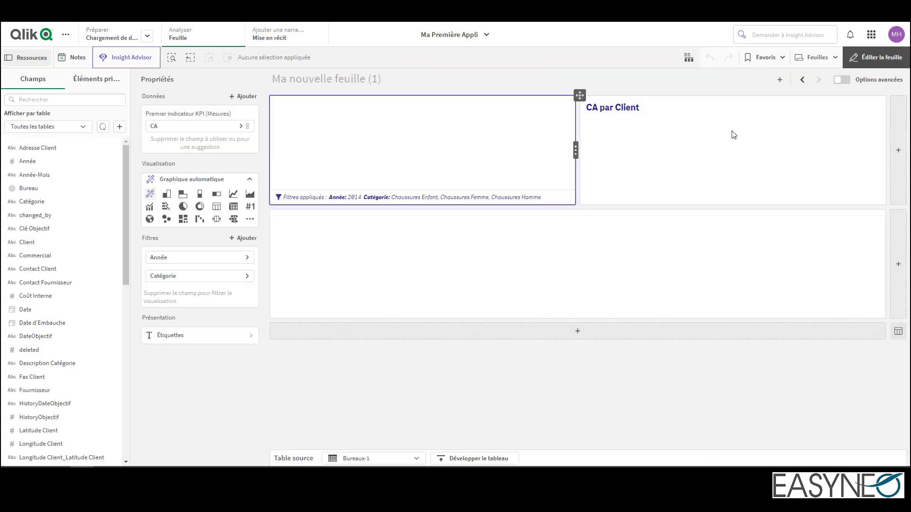
{"action": "left_click", "coordinate": [841, 79]}
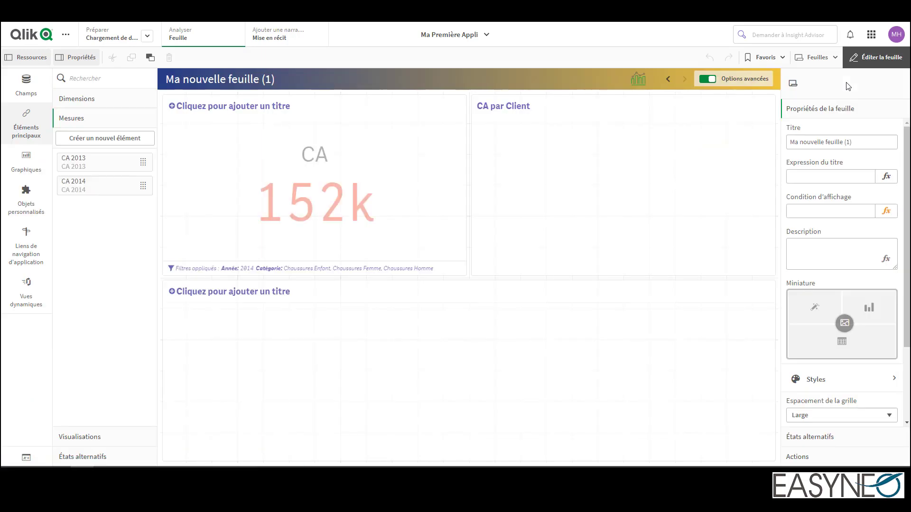
{"action": "left_click", "coordinate": [655, 355]}
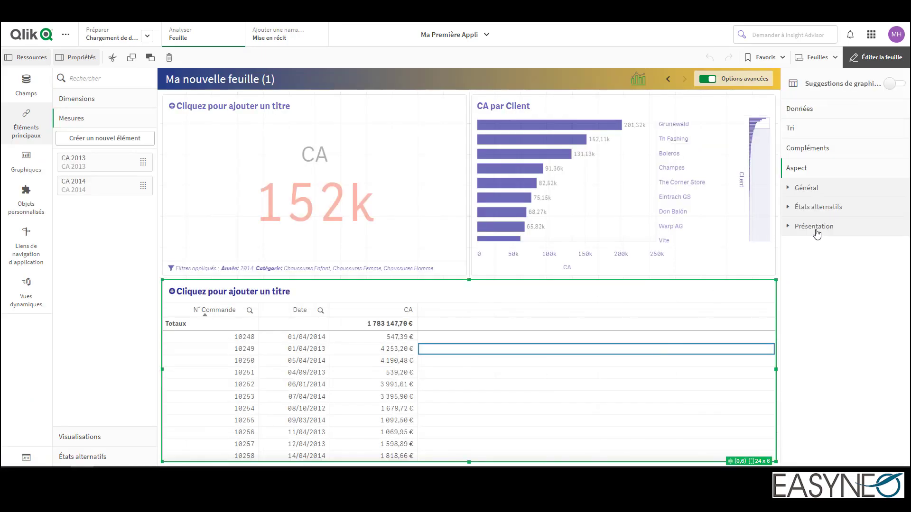
Enable row hover highlighting in the orders table's chart styles, with #2d2d97 as the hover color.
{"action": "left_click", "coordinate": [815, 227]}
{"action": "left_click", "coordinate": [820, 252]}
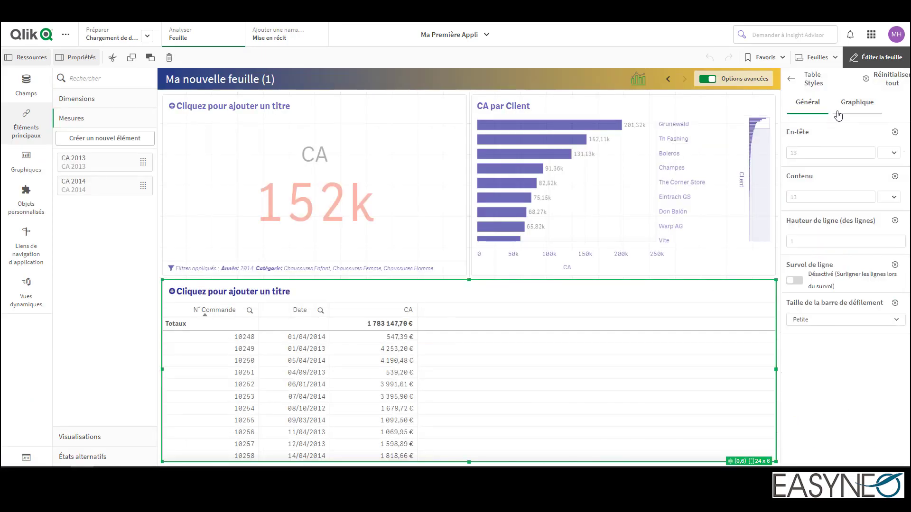
{"action": "left_click", "coordinate": [794, 280]}
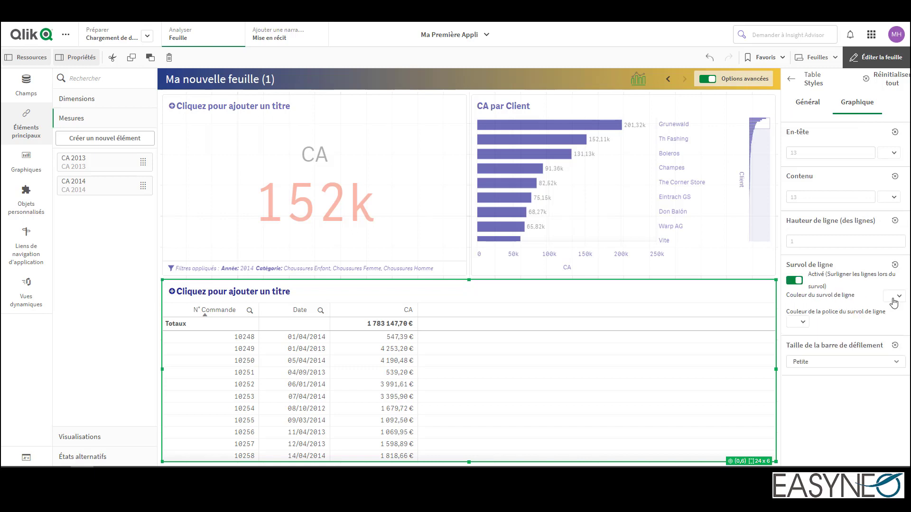
{"action": "left_click", "coordinate": [894, 298]}
{"action": "left_click", "coordinate": [834, 433]}
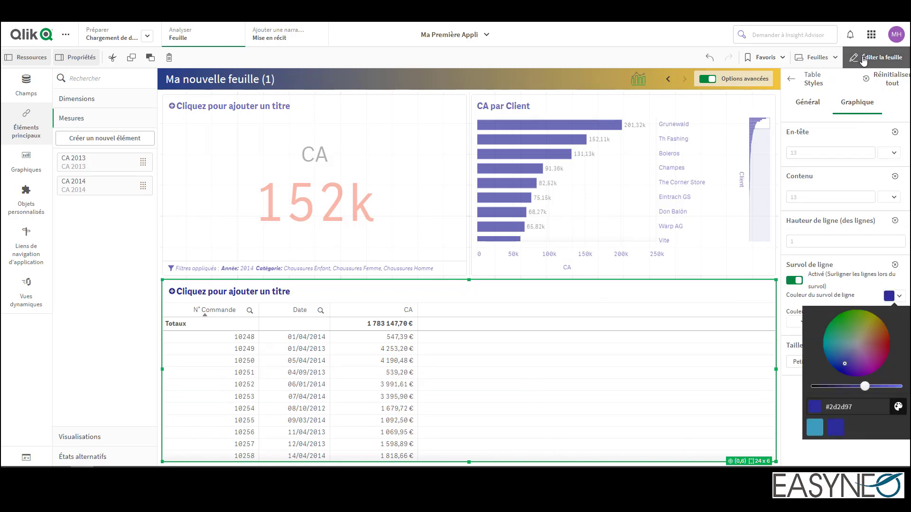
Examine the CA measure in the KPI's advanced properties and leave edit mode.
{"action": "left_click", "coordinate": [418, 178]}
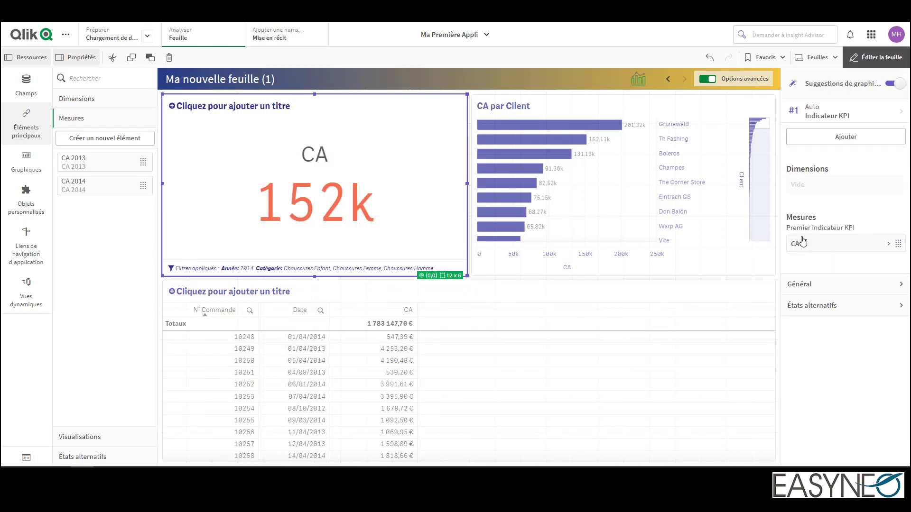
{"action": "left_click", "coordinate": [813, 247]}
{"action": "left_click", "coordinate": [814, 248]}
{"action": "left_click", "coordinate": [876, 57]}
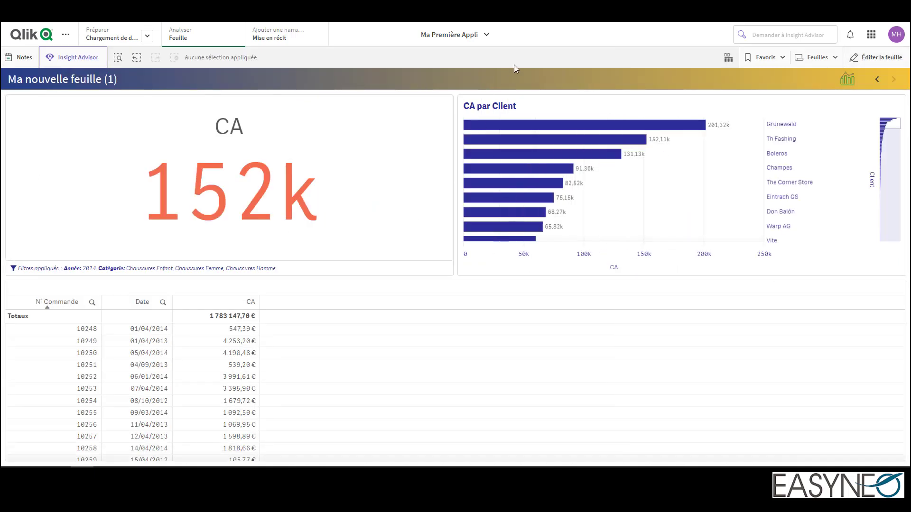